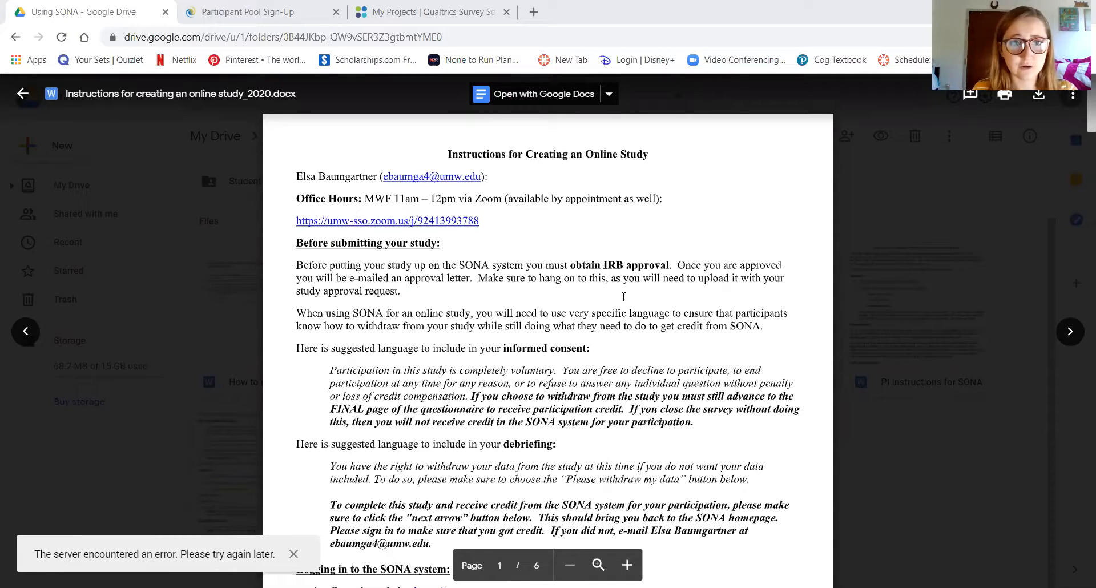
# Step: Switch to the SONA Participant Pool Sign-Up site and log in with the researcher's user ID and account password
pyautogui.scroll(-1, 623, 296)
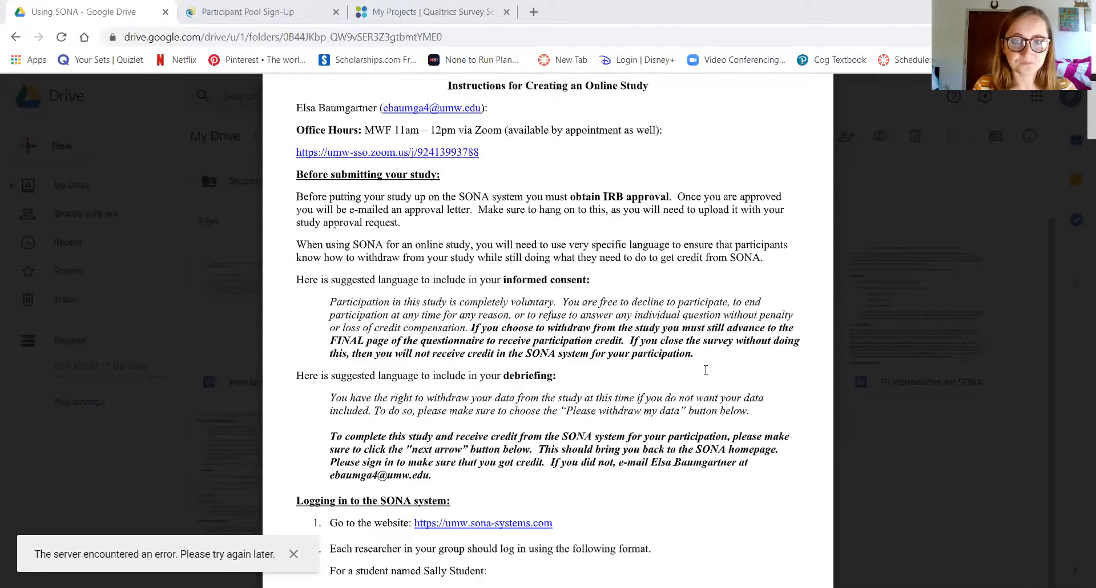
pyautogui.scroll(-1, 706, 370)
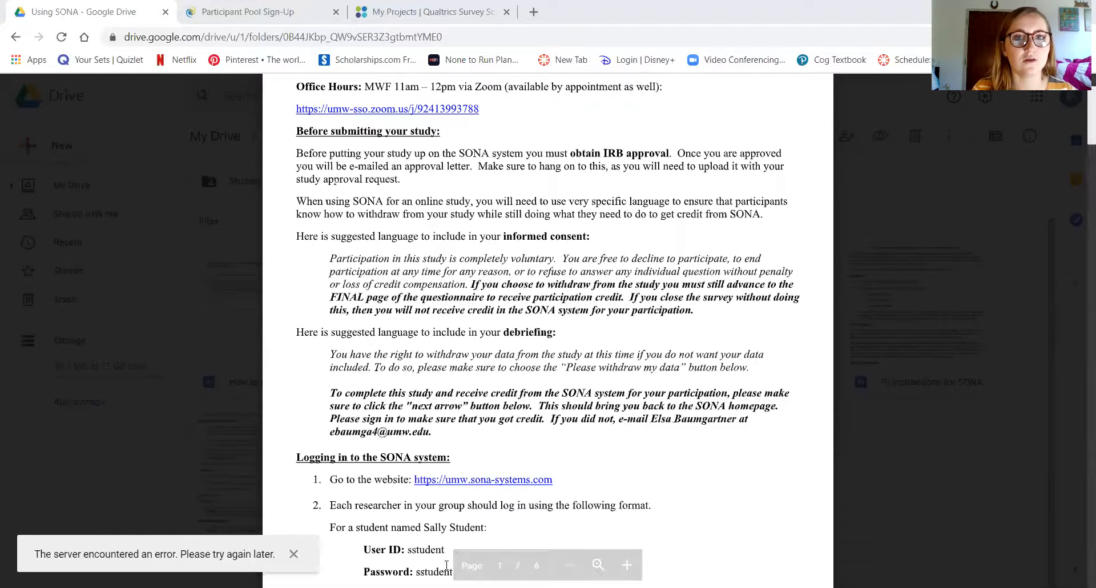
pyautogui.click(266, 13)
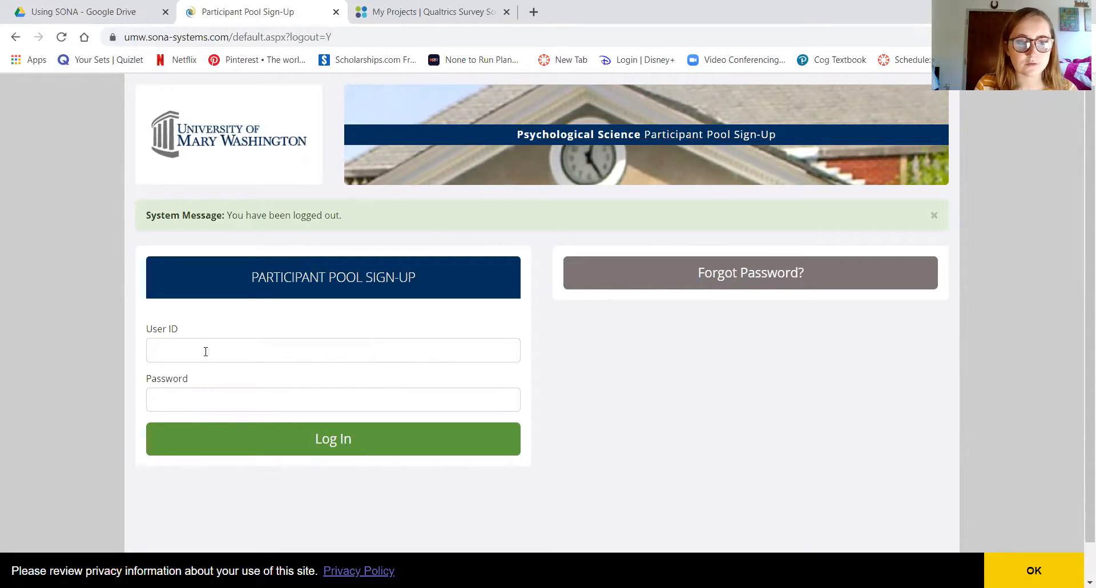
pyautogui.click(206, 351)
pyautogui.write('fresearch')
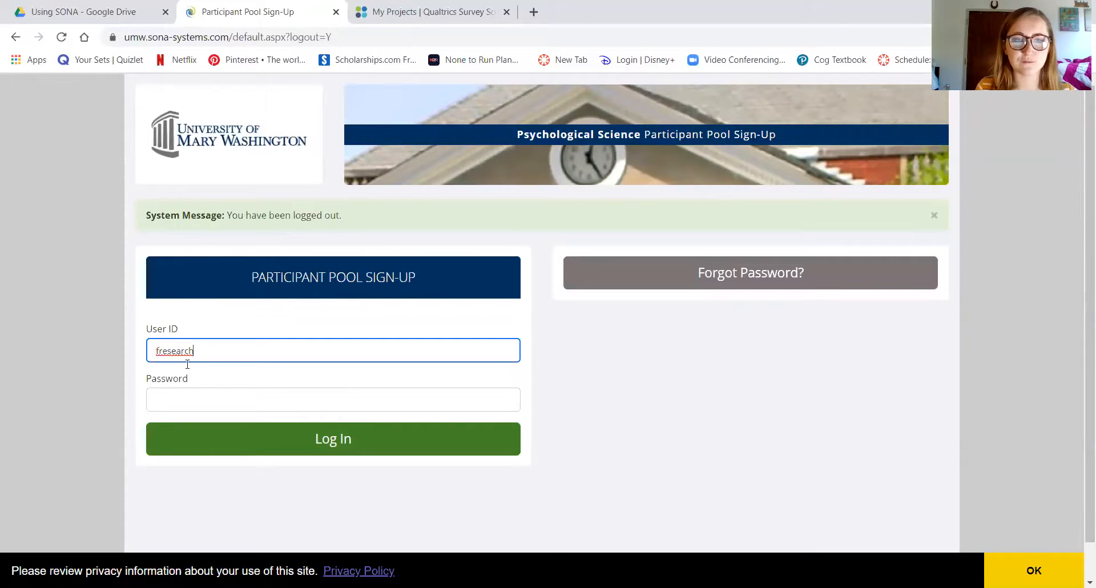
pyautogui.click(199, 394)
pyautogui.write('•••••••••')
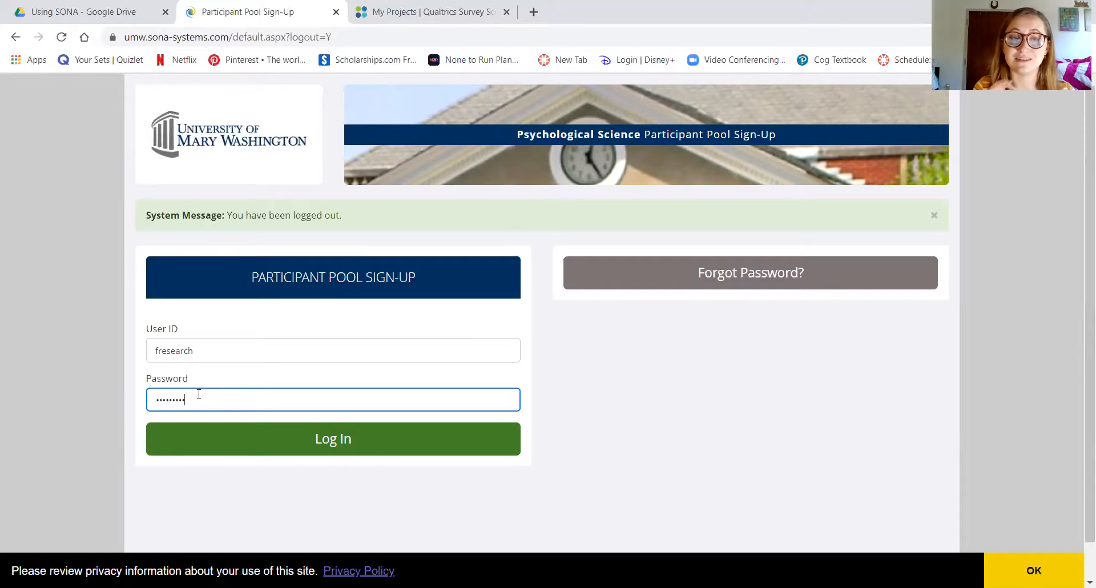
pyautogui.click(307, 450)
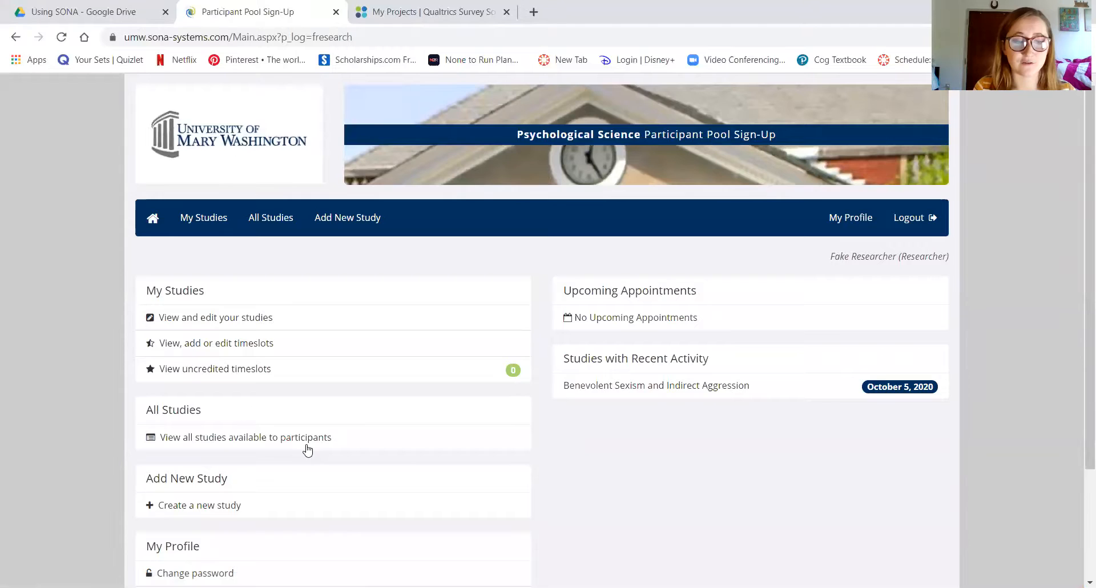
pyautogui.scroll(-2, 307, 451)
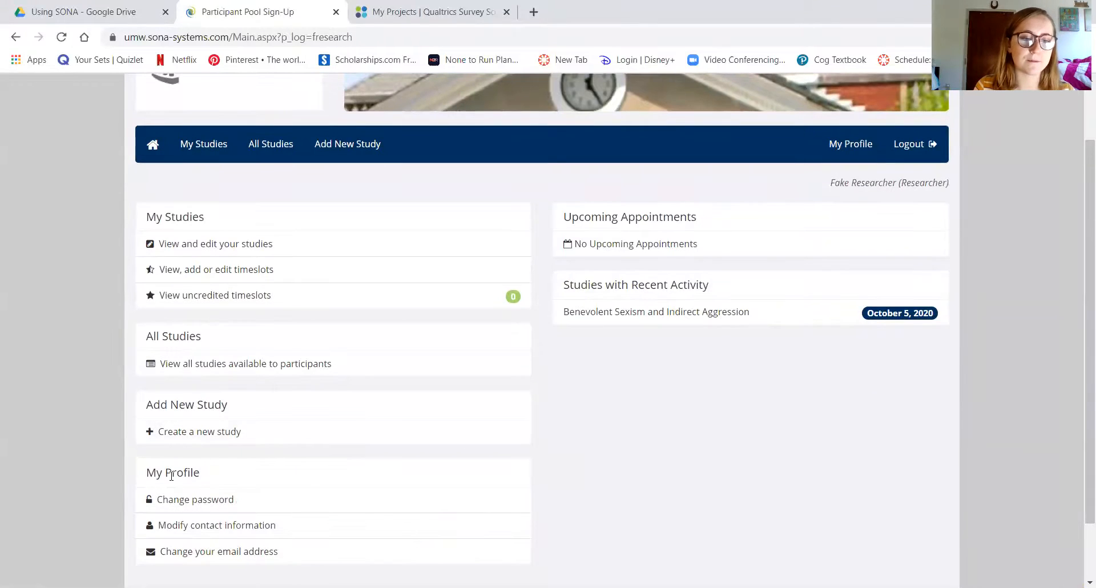
pyautogui.click(193, 507)
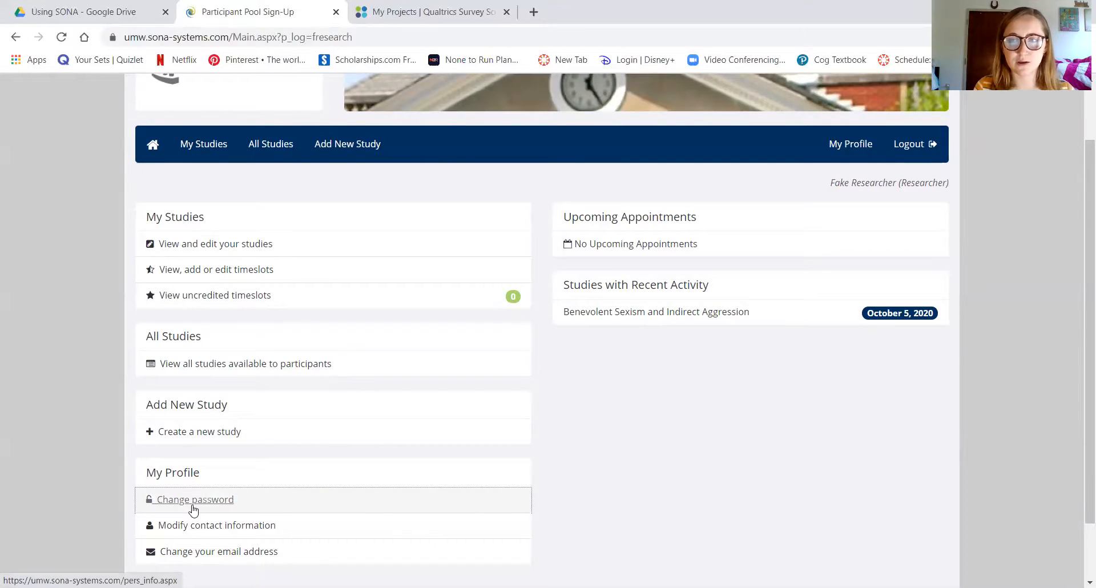
pyautogui.scroll(-1, 183, 487)
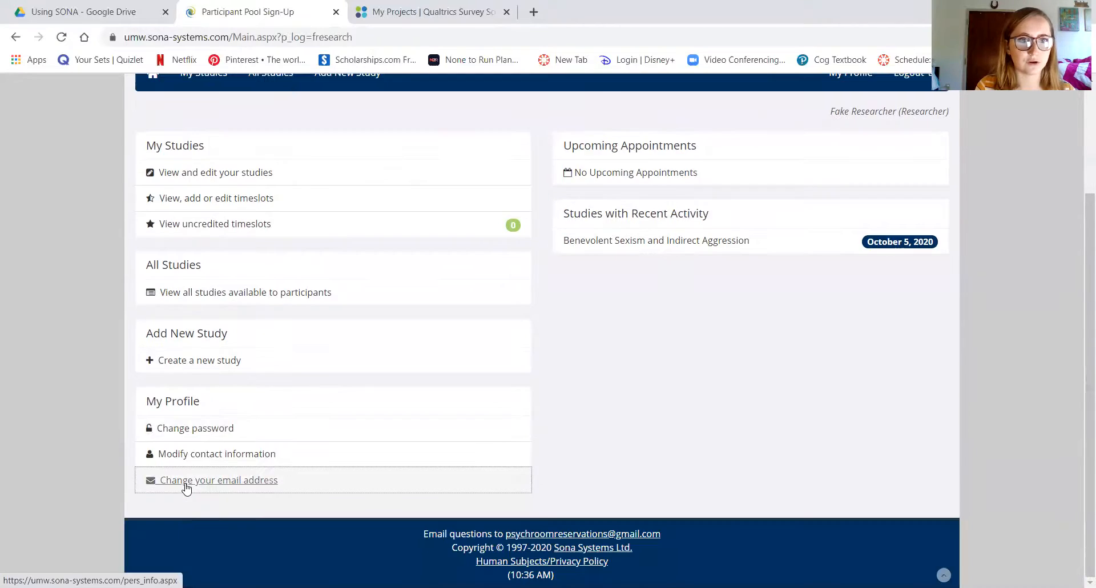
pyautogui.scroll(3, 186, 482)
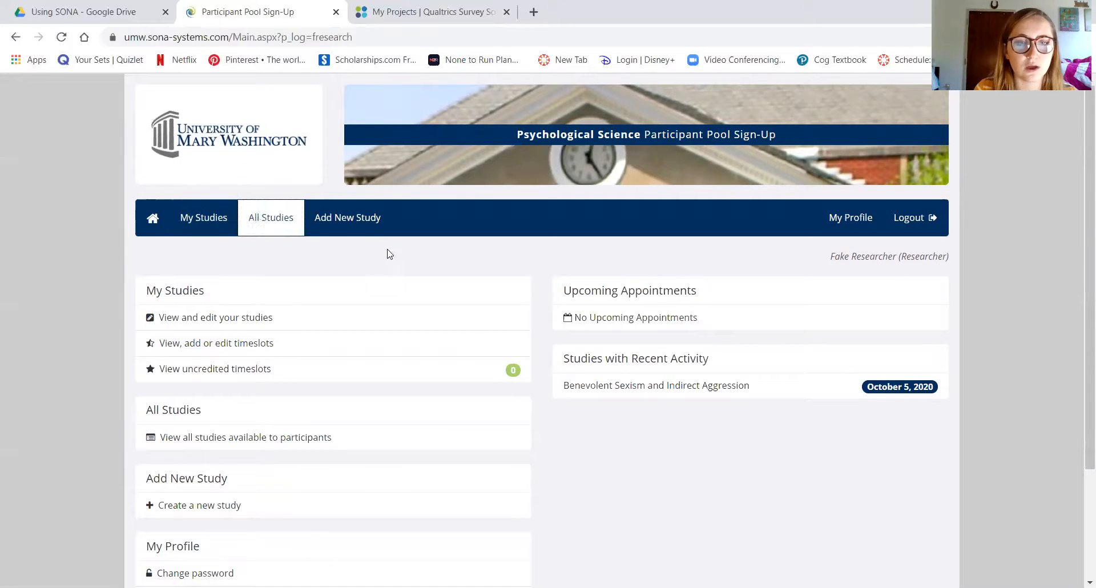
# Step: Start adding a new study of the Online External Study type and look over its blank Basic Study Information form
pyautogui.click(368, 229)
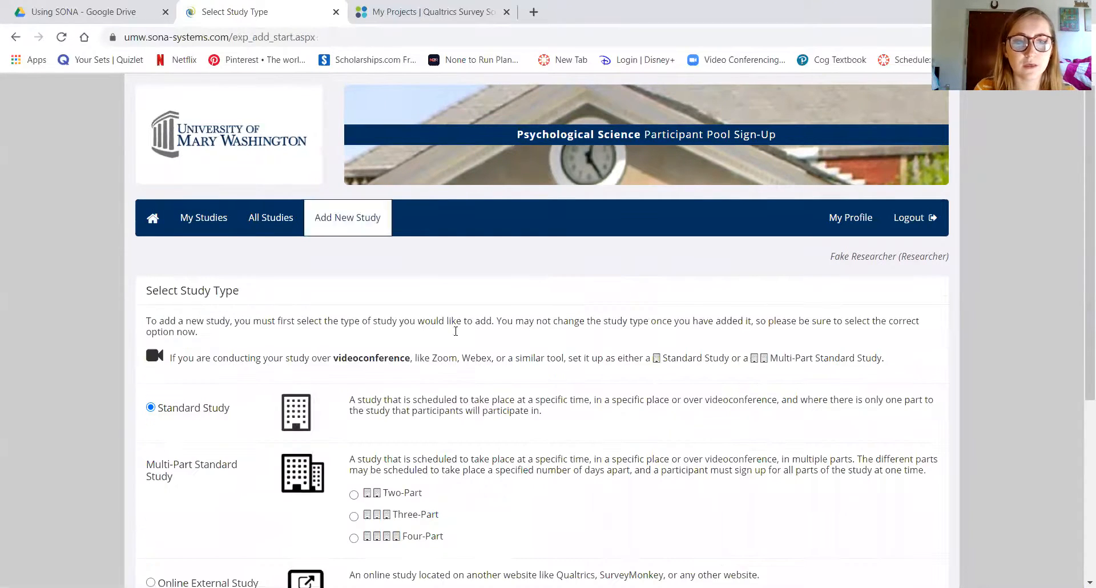
pyautogui.scroll(-3, 471, 369)
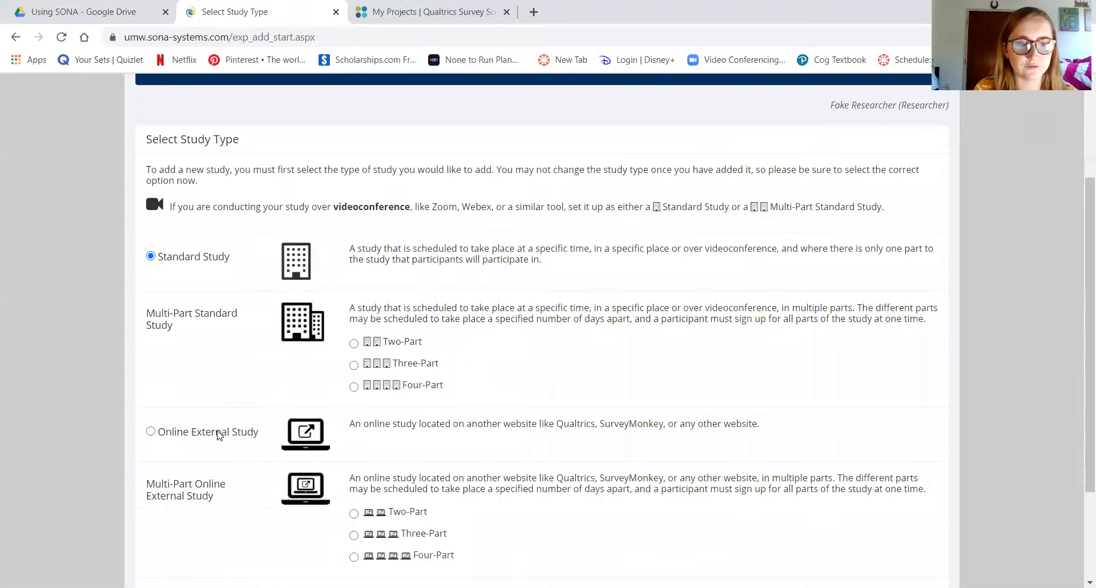
pyautogui.click(151, 431)
pyautogui.scroll(-3, 511, 455)
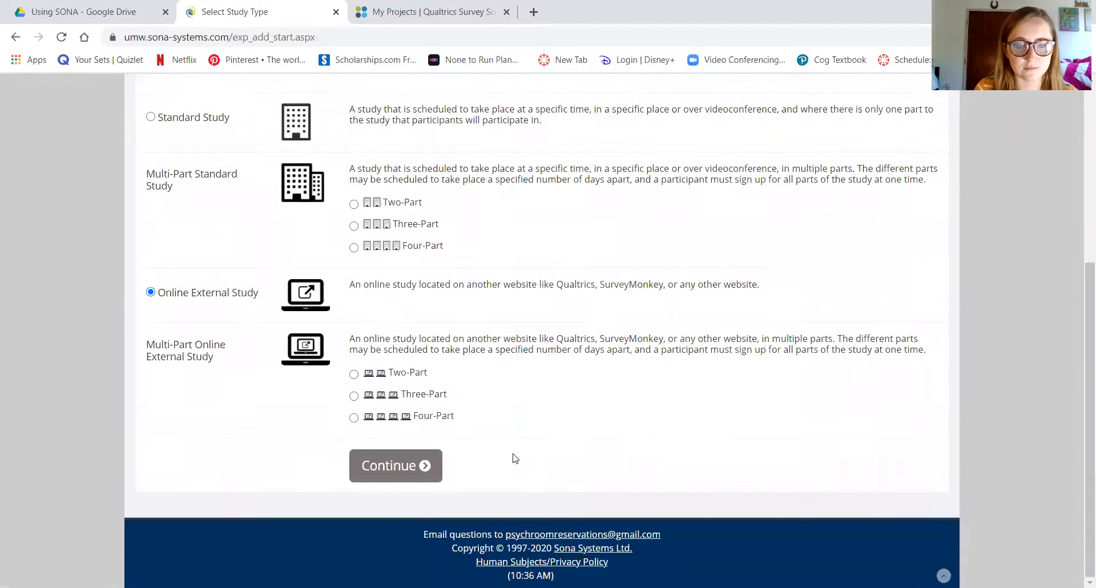
pyautogui.click(394, 472)
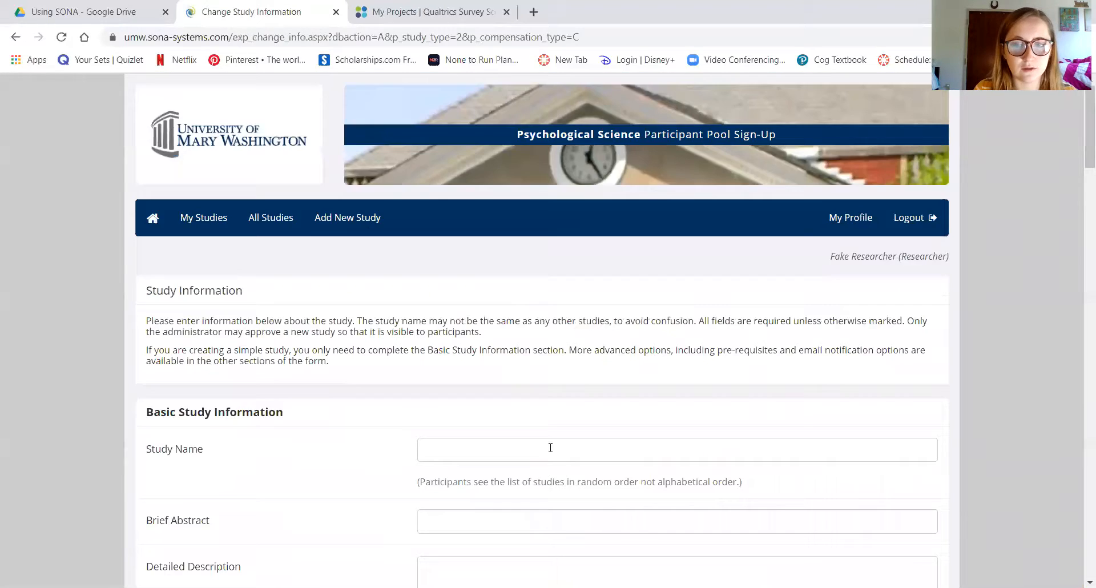
pyautogui.scroll(-5, 565, 453)
pyautogui.scroll(2, 566, 452)
pyautogui.scroll(-2, 567, 453)
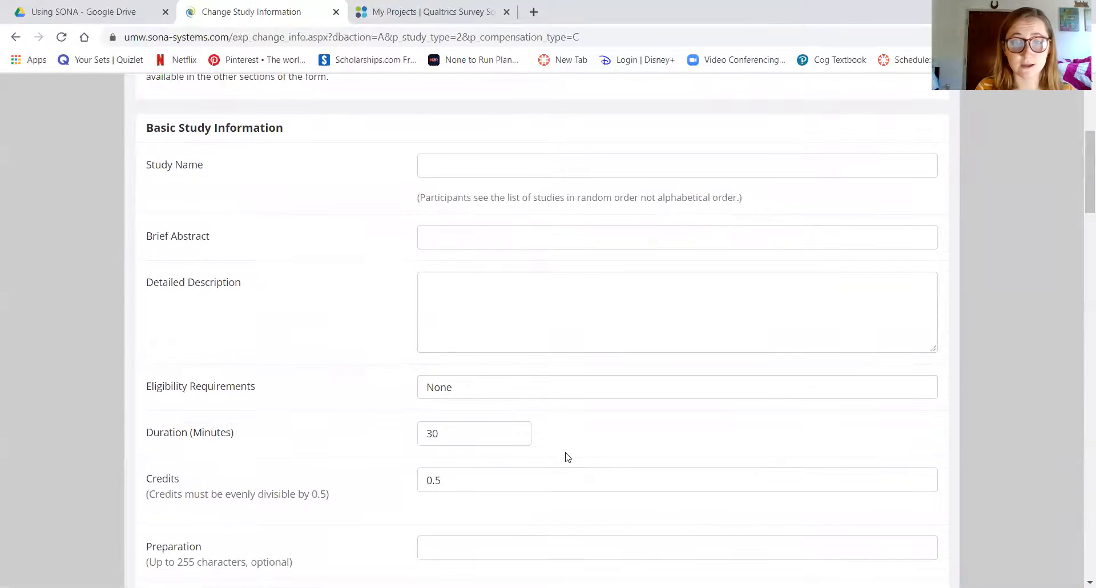
pyautogui.scroll(-2, 566, 454)
pyautogui.scroll(6, 567, 457)
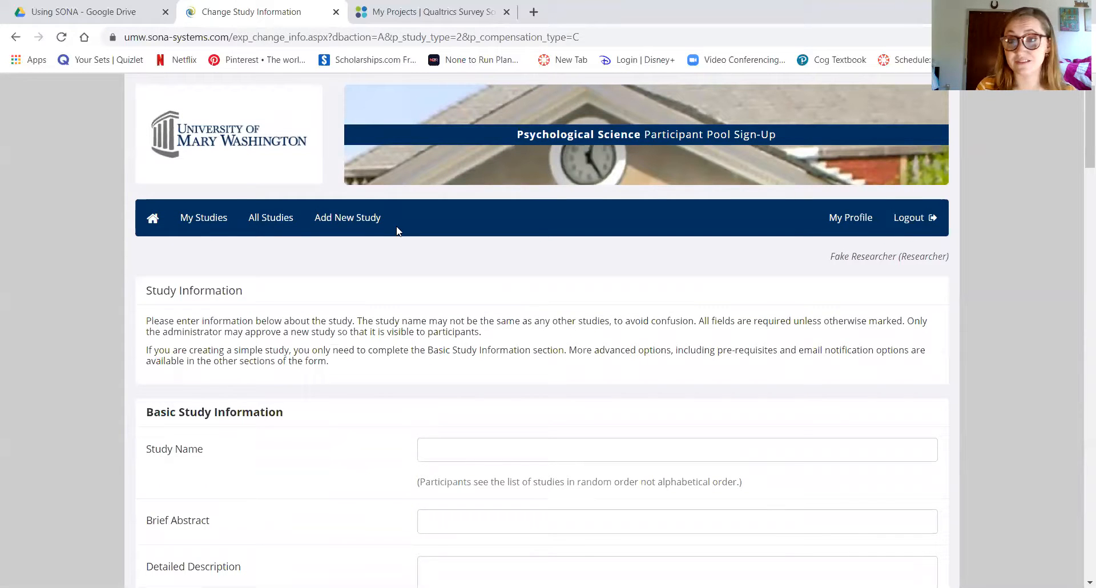
# Step: Open the existing study "Benevolent Sexism and Indirect Aggression" for changing its study information
pyautogui.click(219, 229)
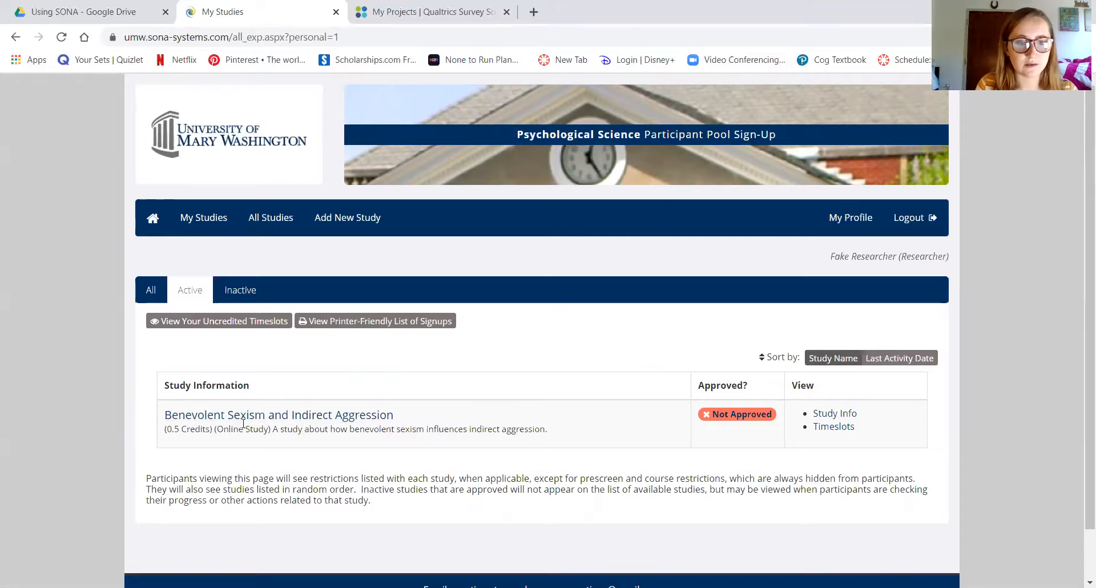
pyautogui.click(286, 420)
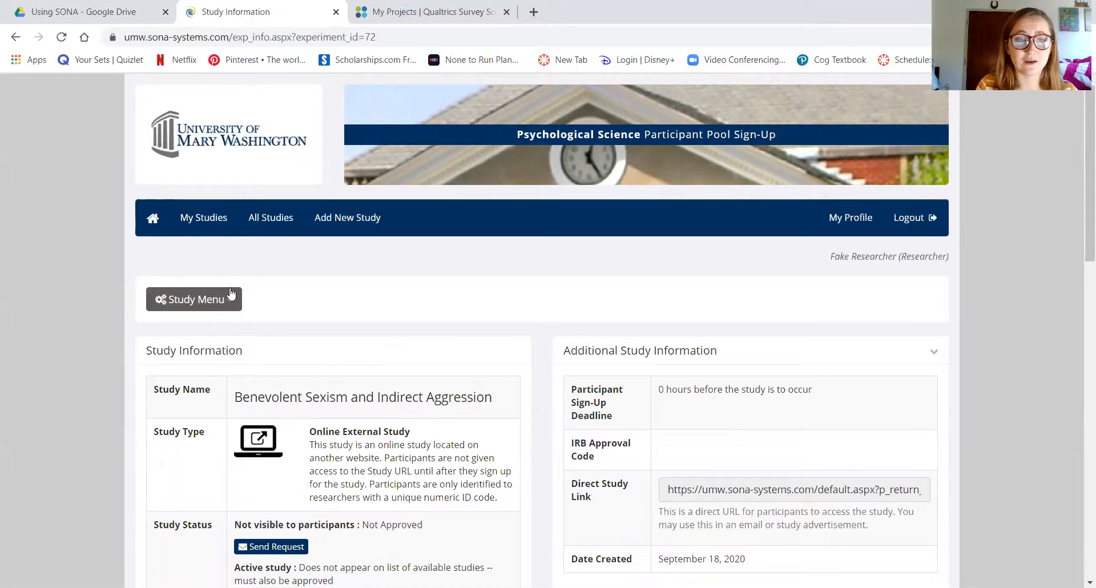
pyautogui.click(228, 301)
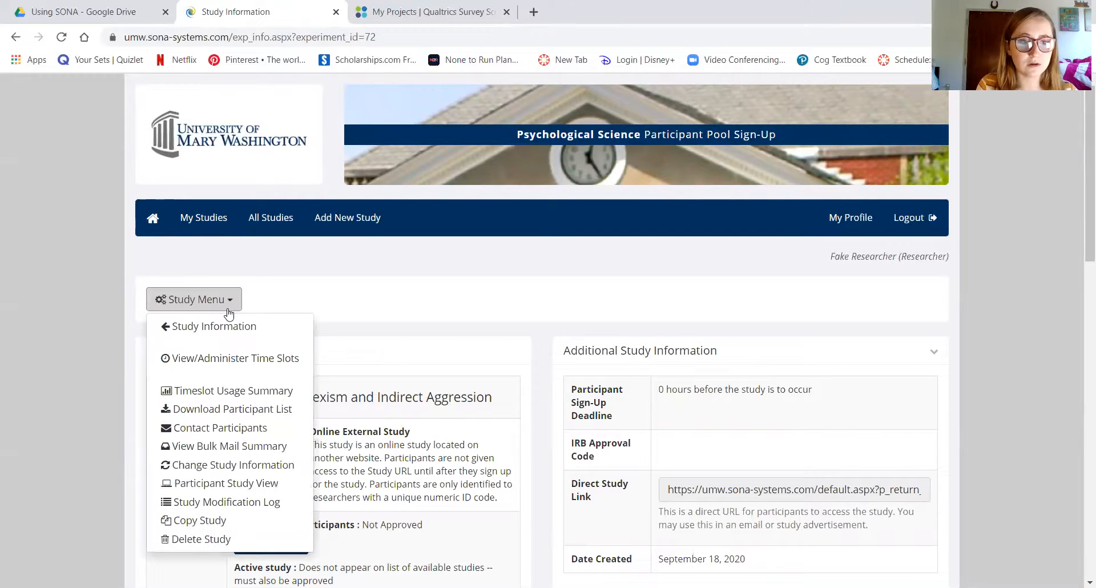
pyautogui.click(239, 469)
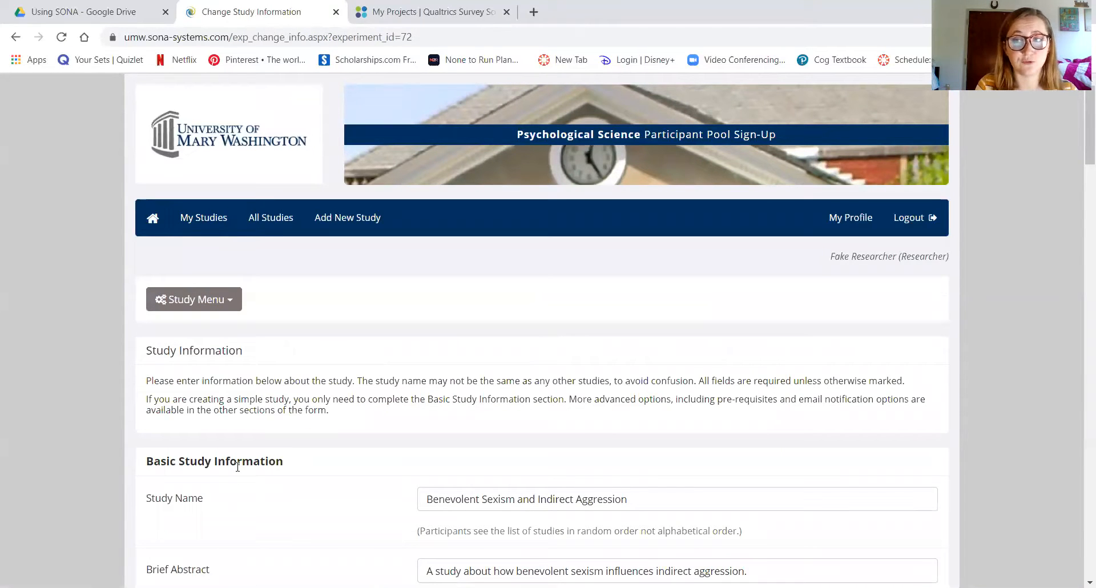
# Step: Examine the study's Basic Study Information, from name, abstract and description through eligibility, duration, credits, researchers and principal investigator to approval and active status
pyautogui.scroll(-2, 407, 505)
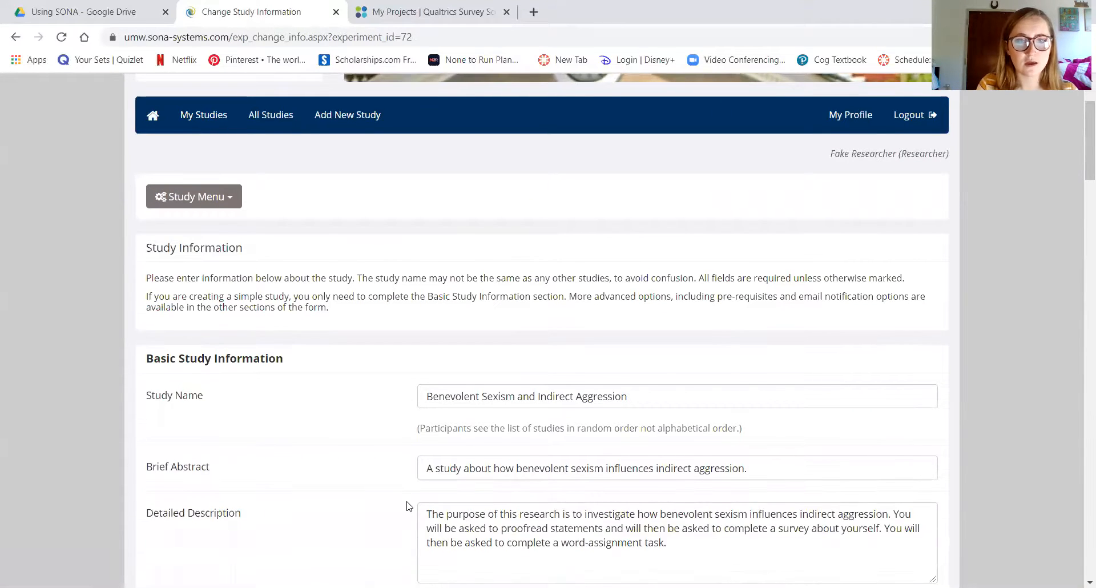
pyautogui.scroll(-2, 409, 506)
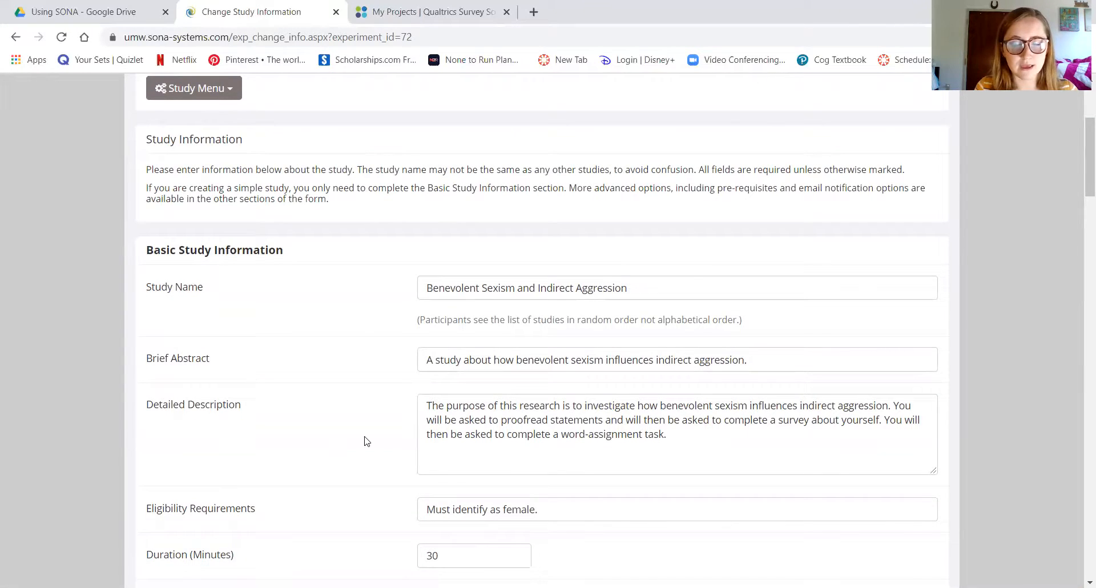
pyautogui.scroll(-1, 367, 440)
pyautogui.scroll(2, 367, 440)
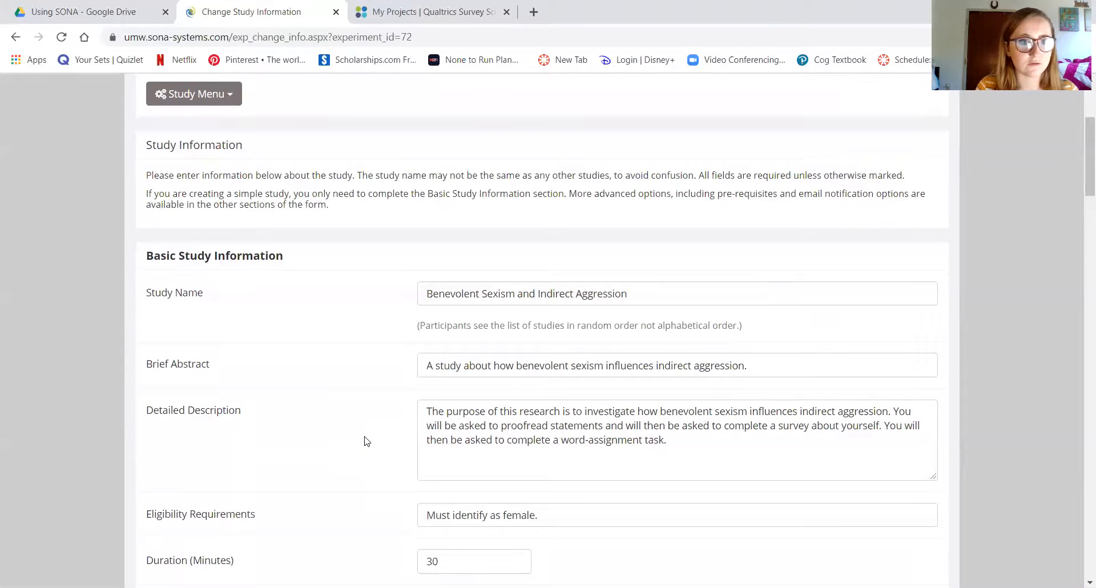
pyautogui.scroll(-1, 368, 436)
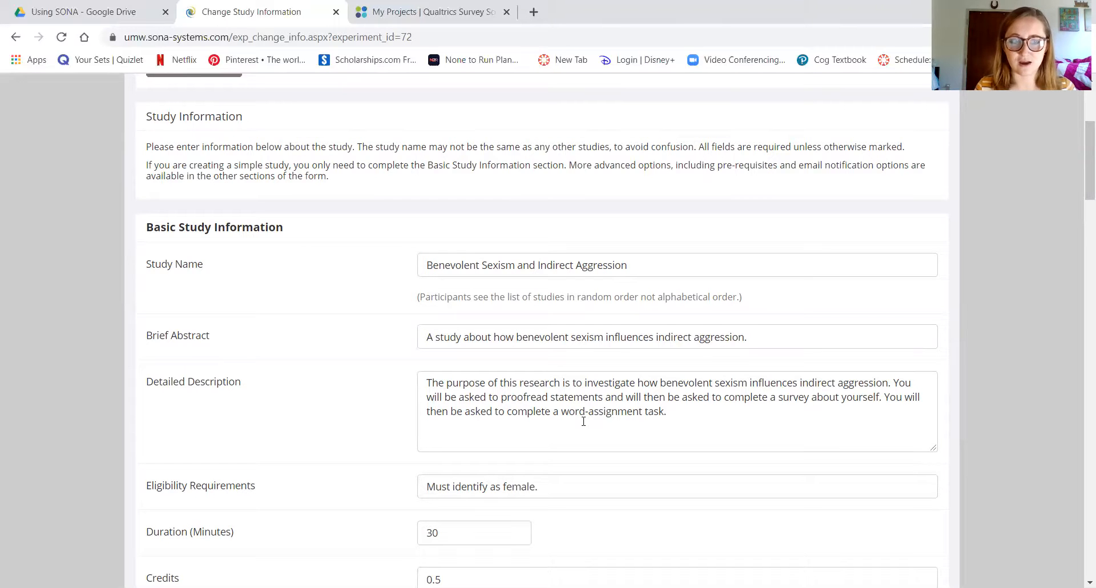
pyautogui.scroll(-1, 584, 421)
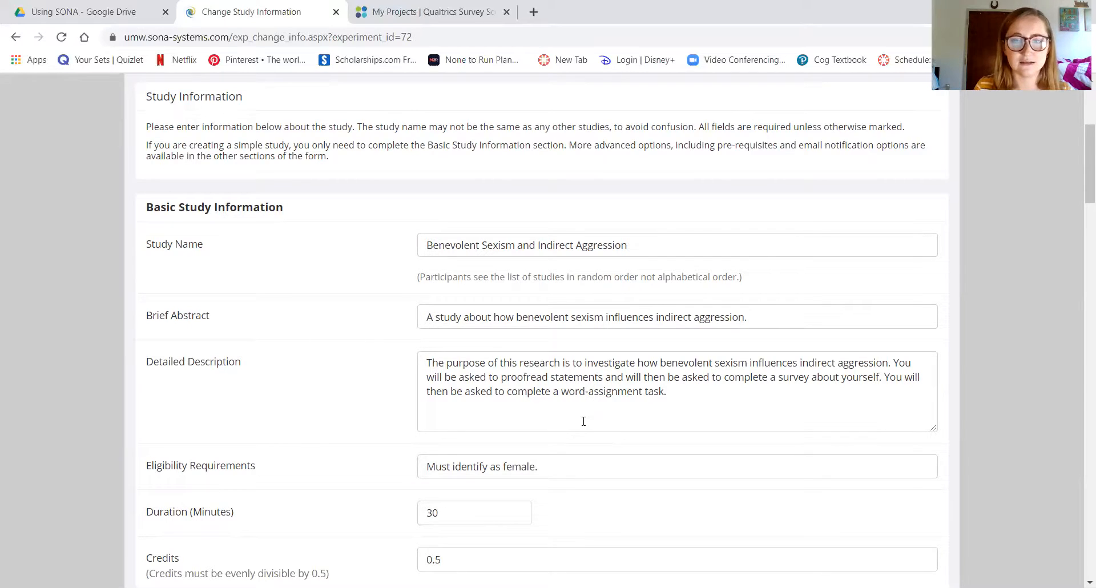
pyautogui.scroll(-2, 583, 421)
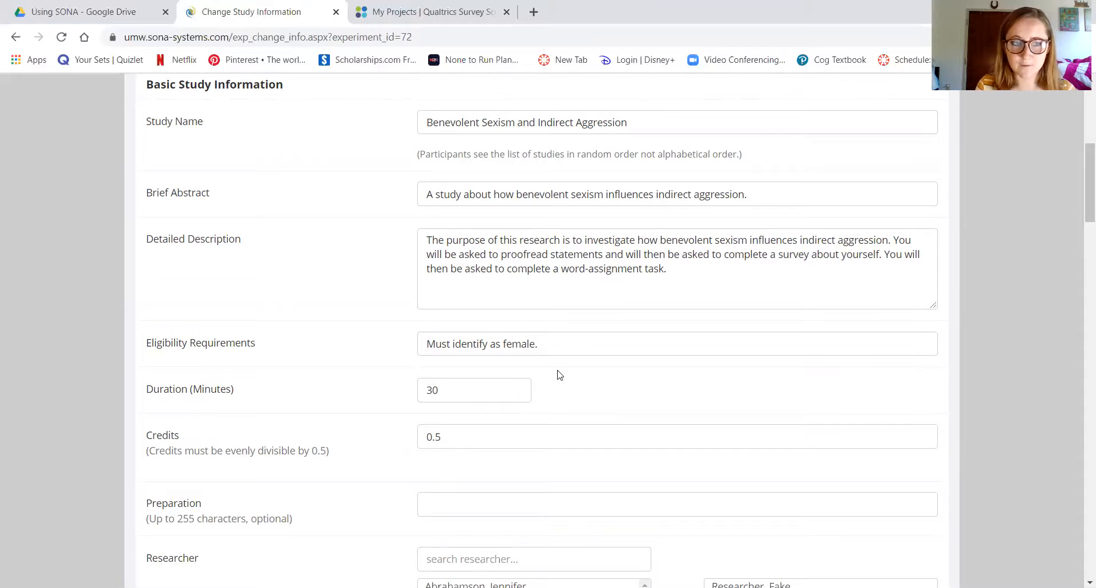
pyautogui.scroll(-1, 559, 375)
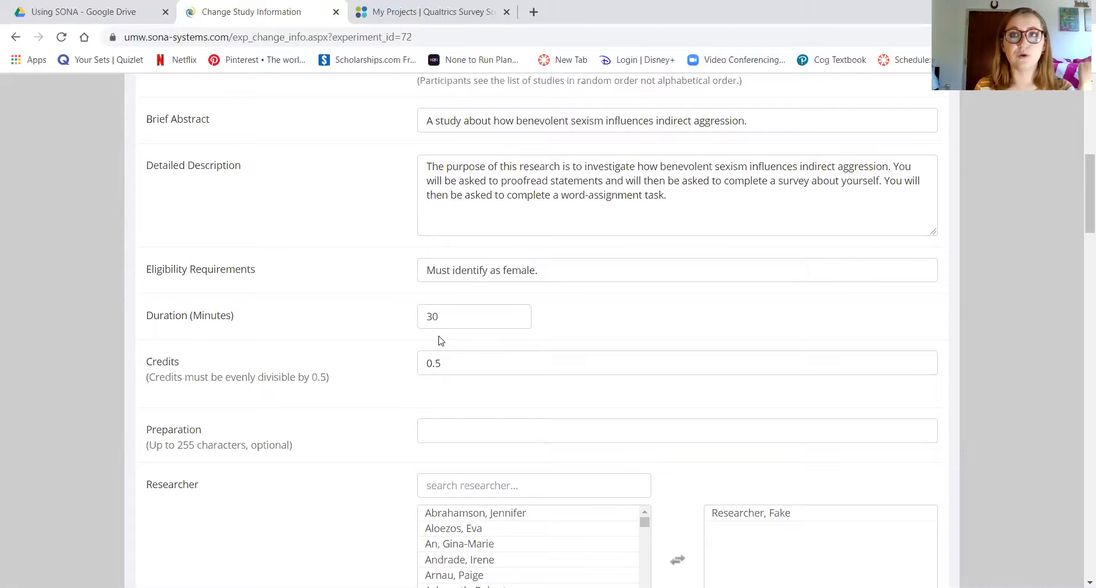
pyautogui.scroll(-1, 501, 432)
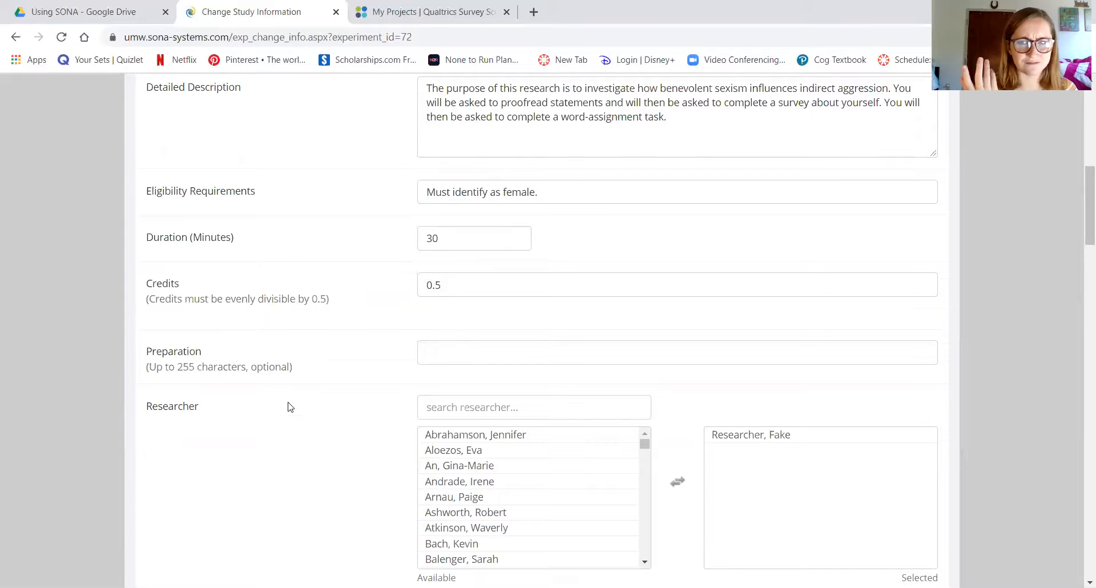
pyautogui.scroll(-2, 290, 407)
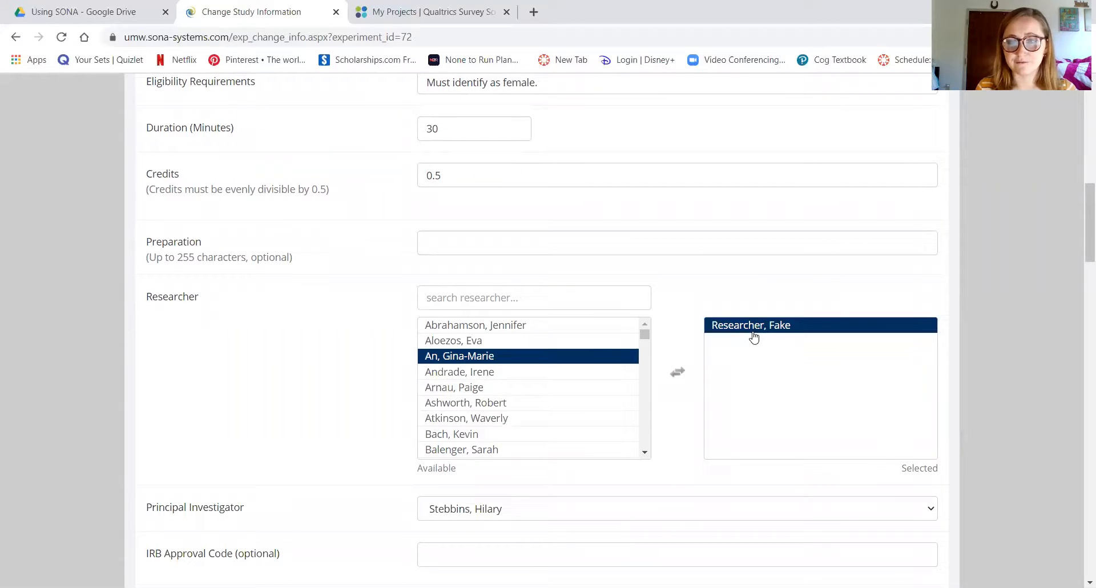
pyautogui.scroll(-3, 304, 384)
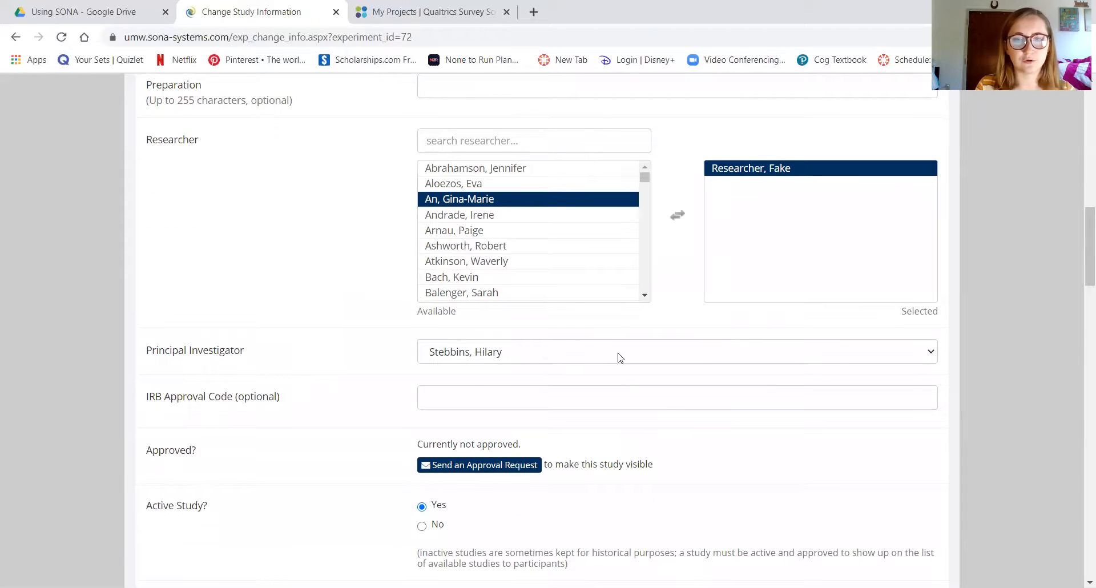
pyautogui.scroll(-3, 277, 470)
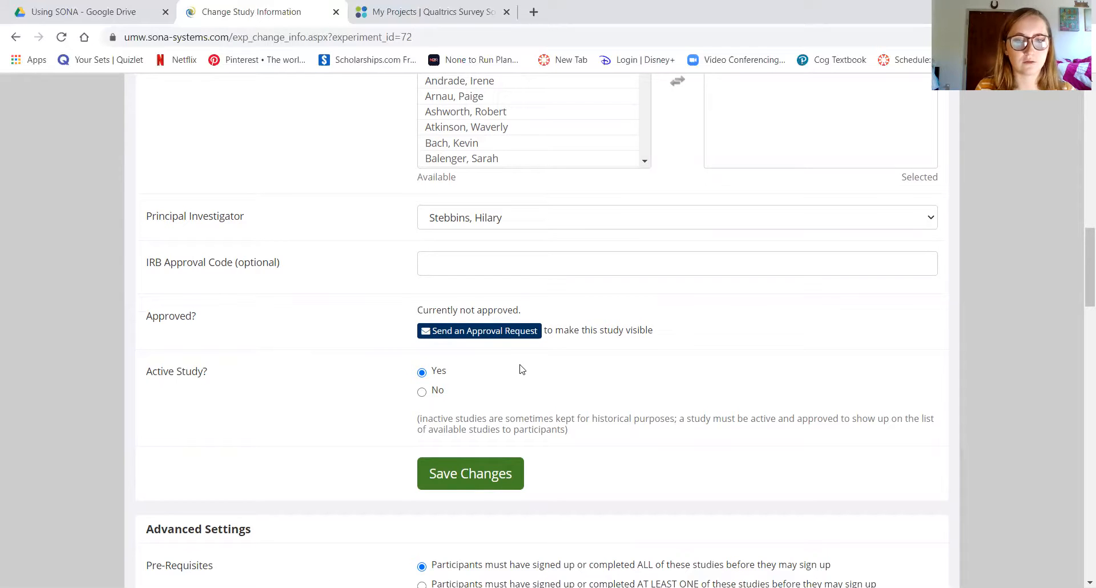
pyautogui.scroll(-2, 520, 369)
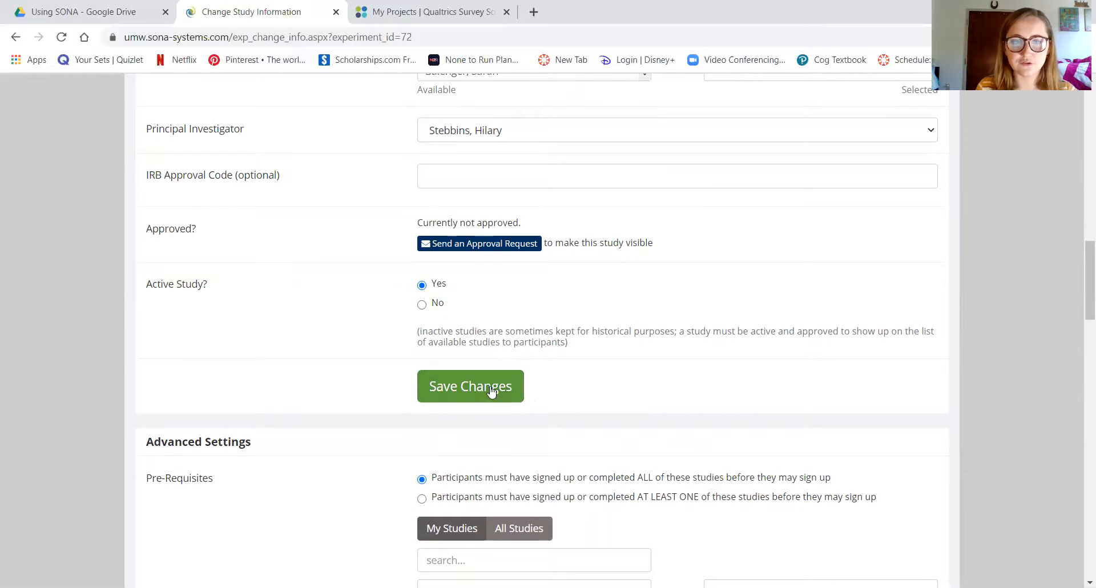
# Step: Examine the study's Advanced Settings from pre-requisites and disqualifiers through course restrictions and invitation code to the Study URL
pyautogui.scroll(-4, 604, 408)
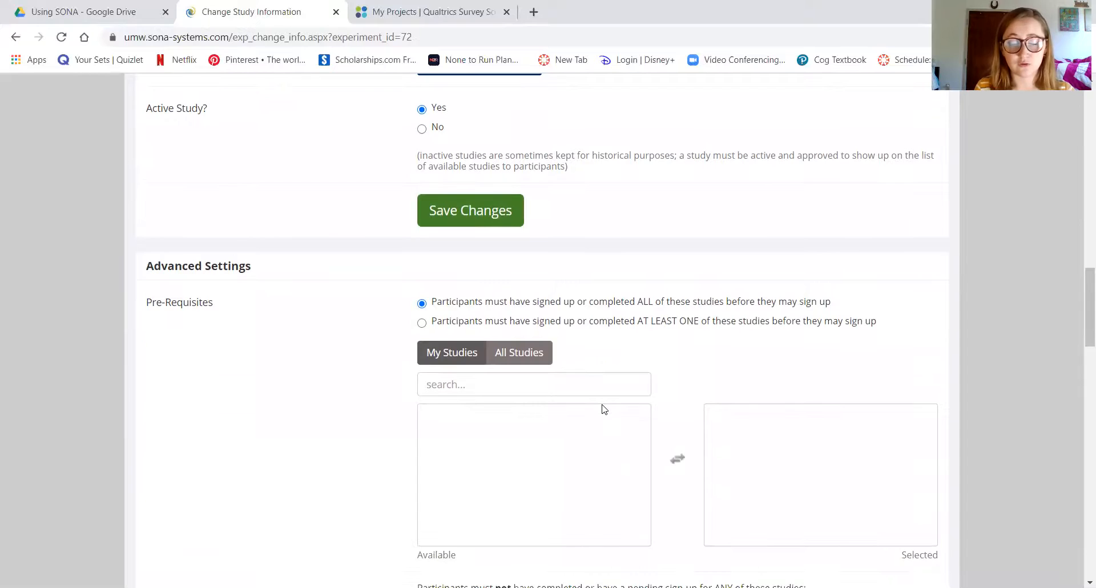
pyautogui.scroll(-1, 604, 408)
pyautogui.moveTo(601, 408); pyautogui.dragTo(240, 268)
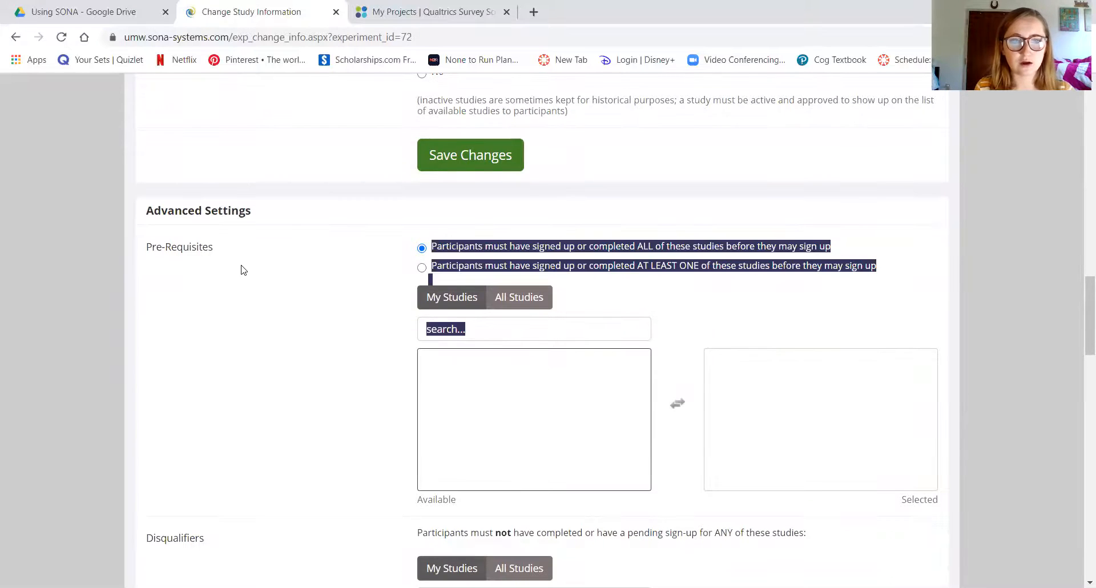
pyautogui.click(170, 342)
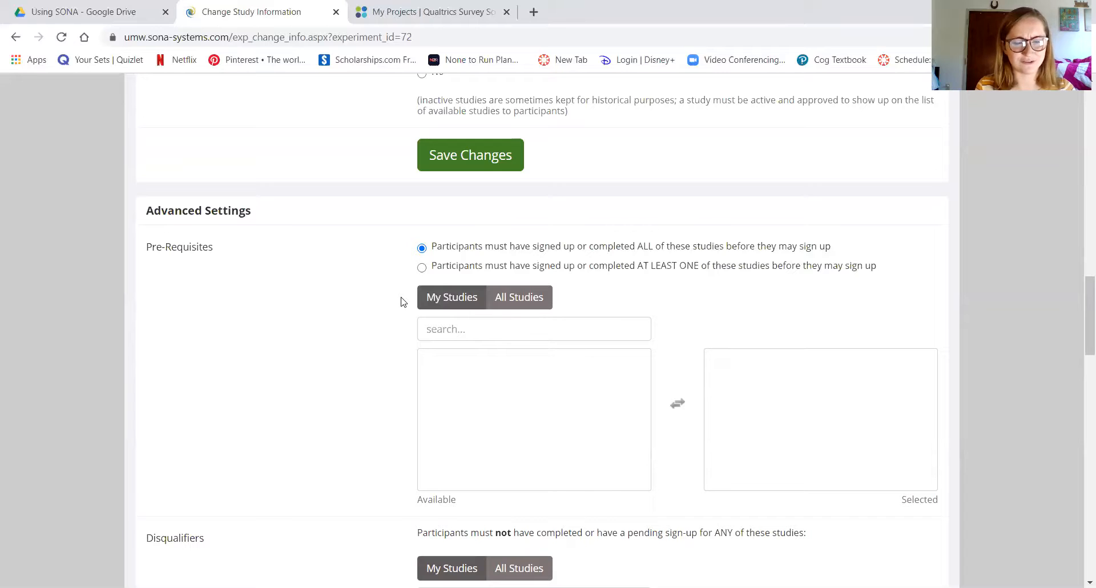
pyautogui.scroll(-6, 429, 372)
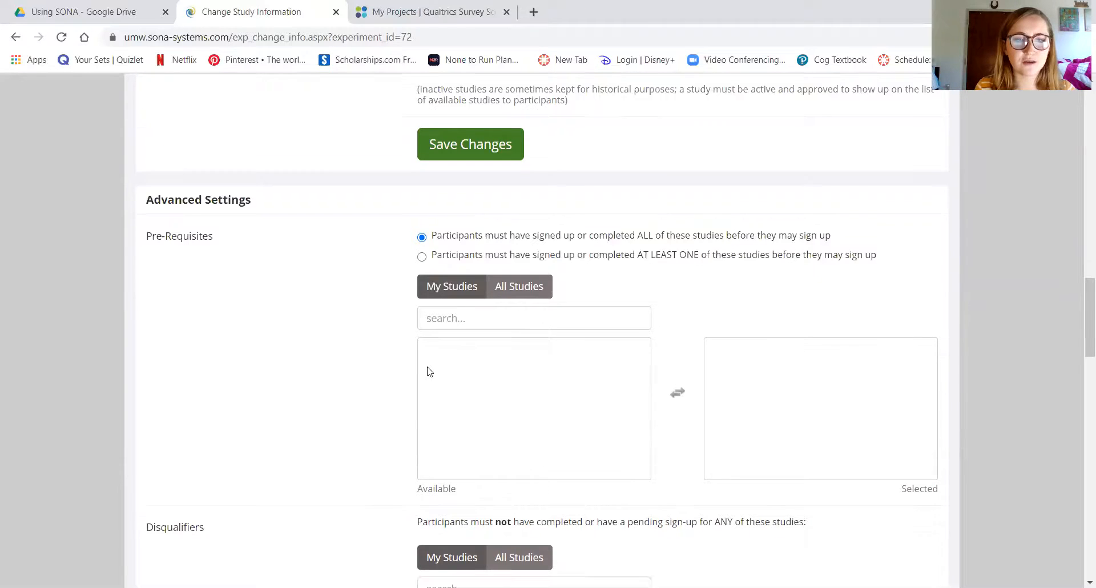
pyautogui.scroll(-3, 429, 372)
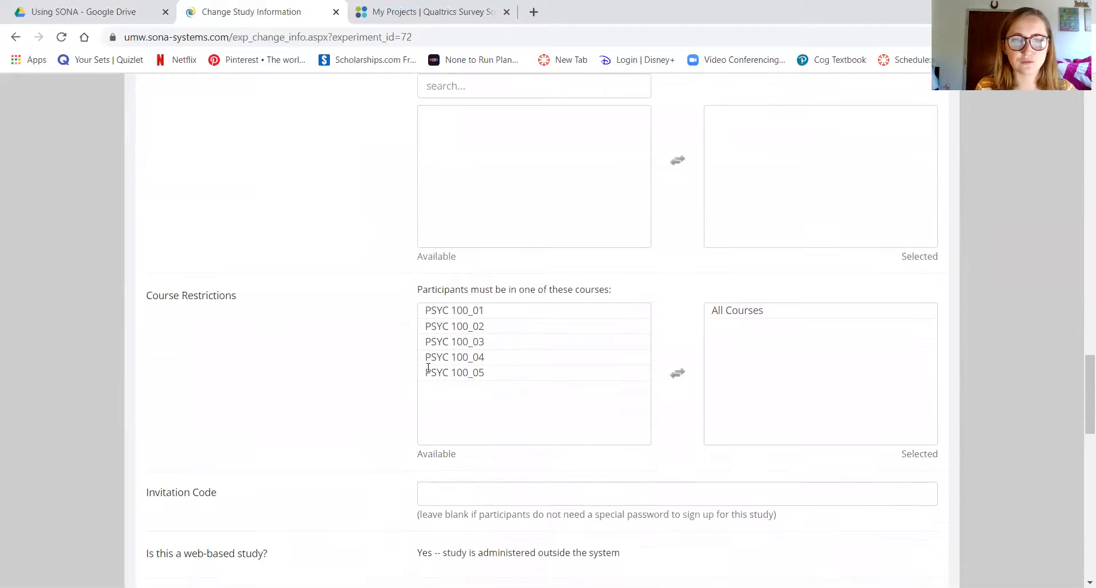
pyautogui.click(421, 347)
pyautogui.click(722, 318)
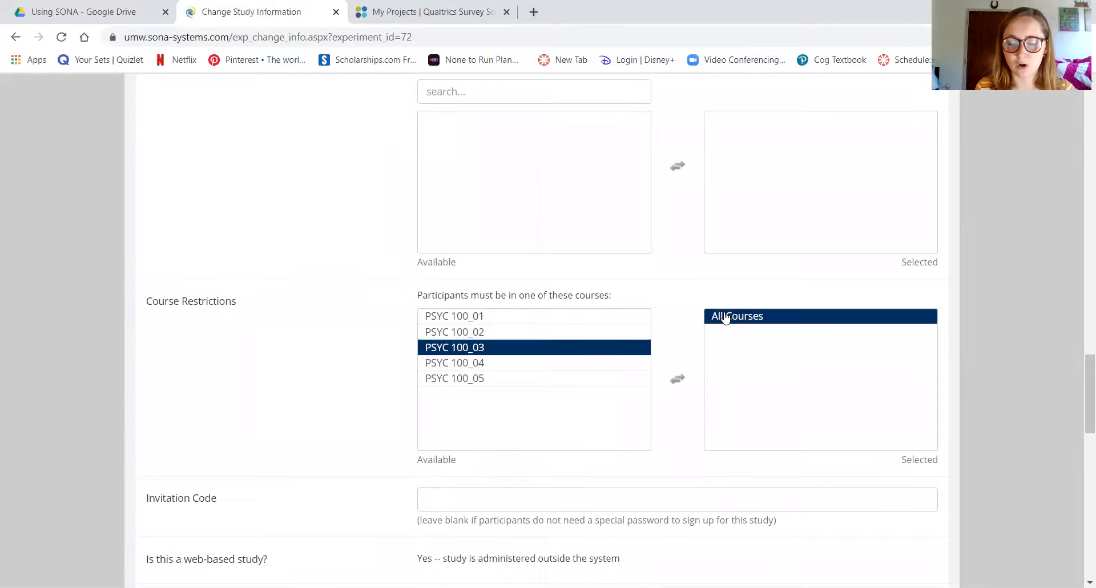
pyautogui.click(505, 363)
pyautogui.scroll(-1, 359, 433)
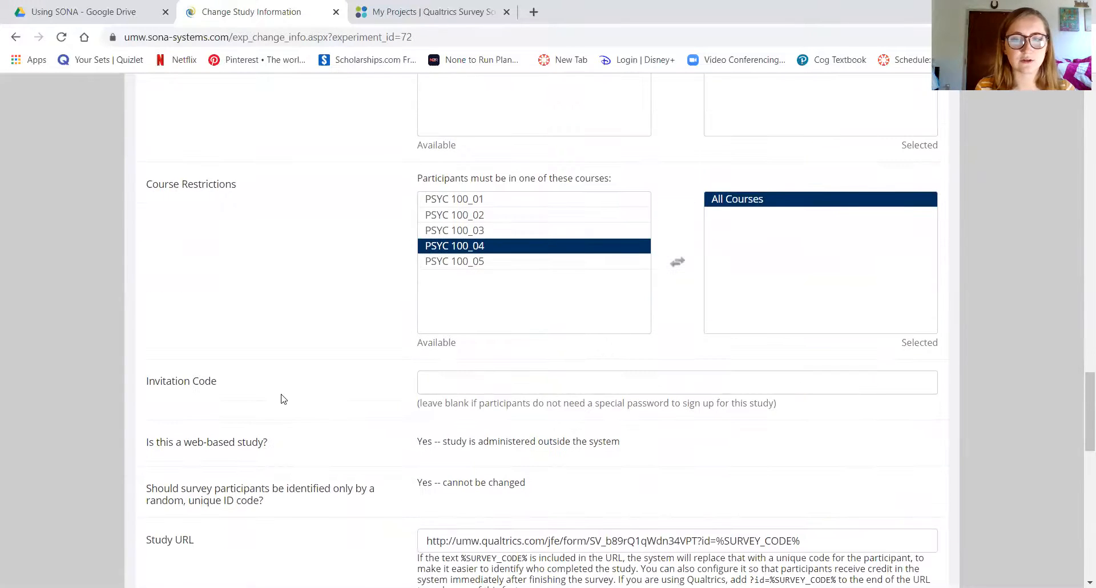
pyautogui.scroll(-2, 362, 418)
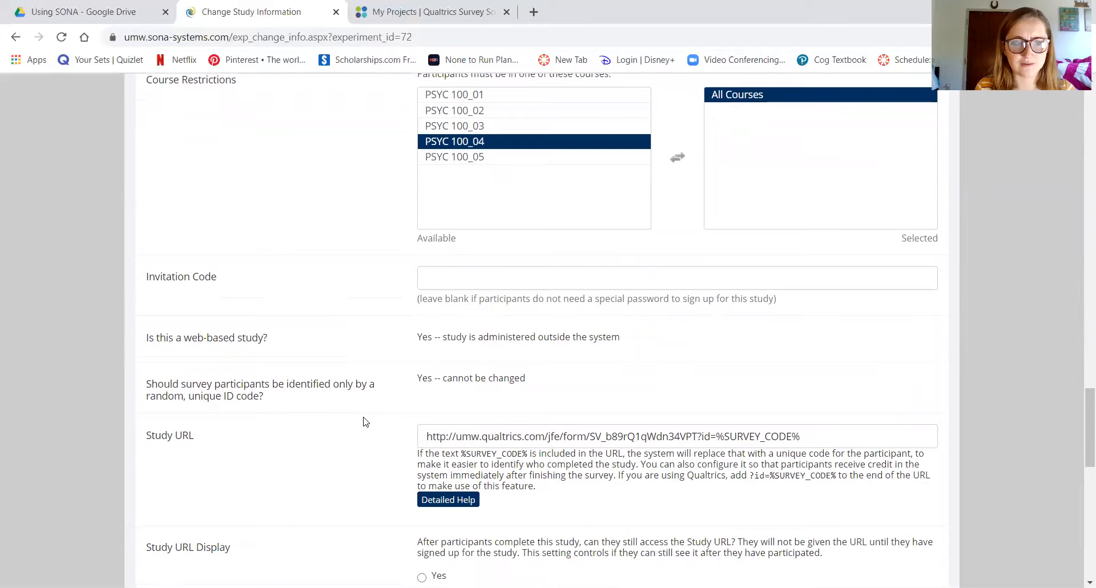
pyautogui.scroll(-2, 270, 350)
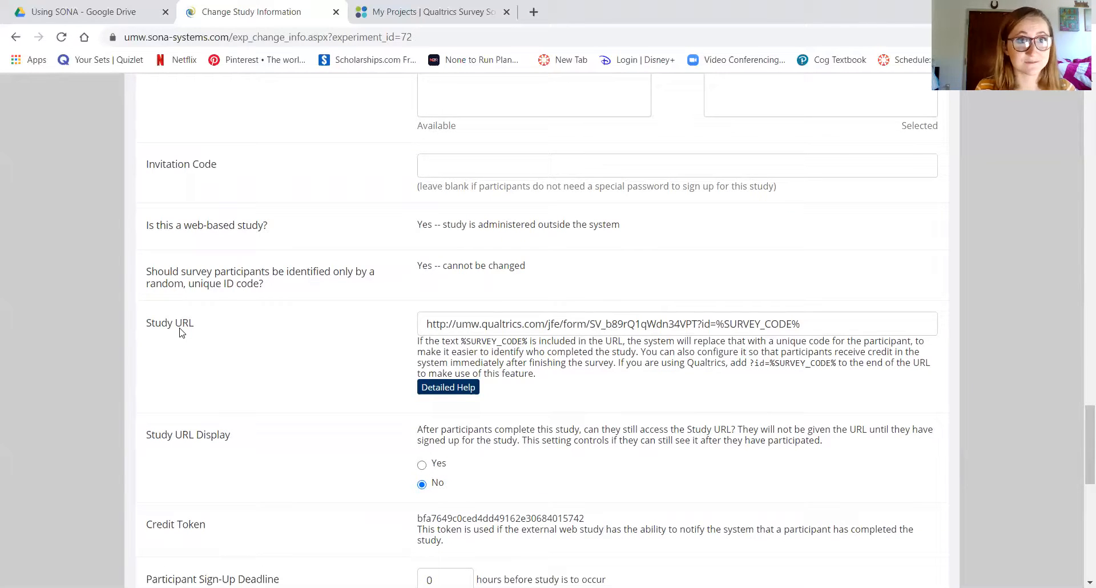
# Step: Switch to Qualtrics and copy the anonymous survey link of the "Benevolent Sexism and Indirect Aggression" project
pyautogui.click(431, 12)
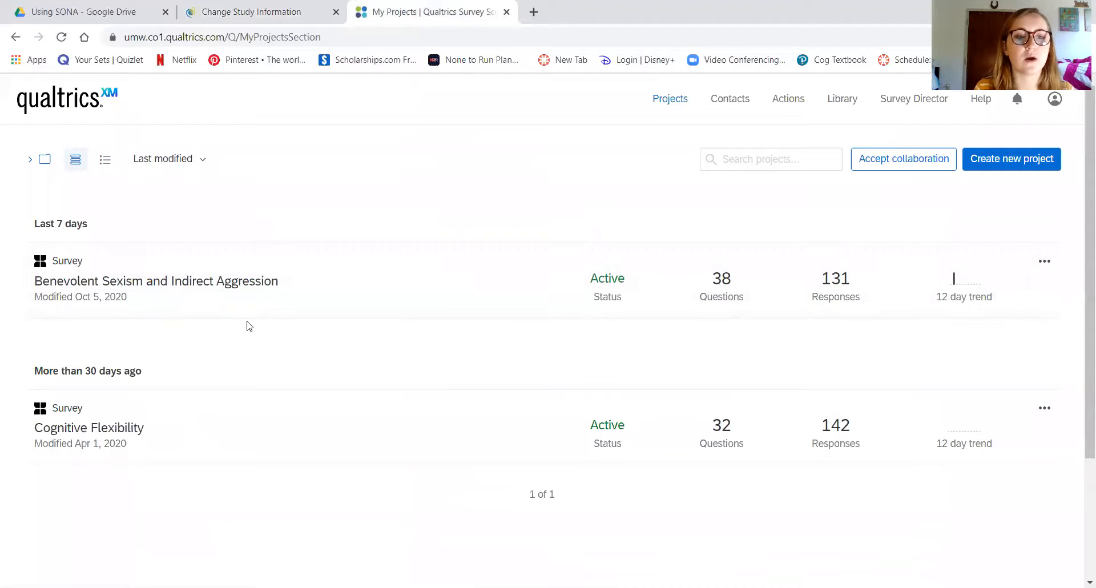
pyautogui.click(220, 283)
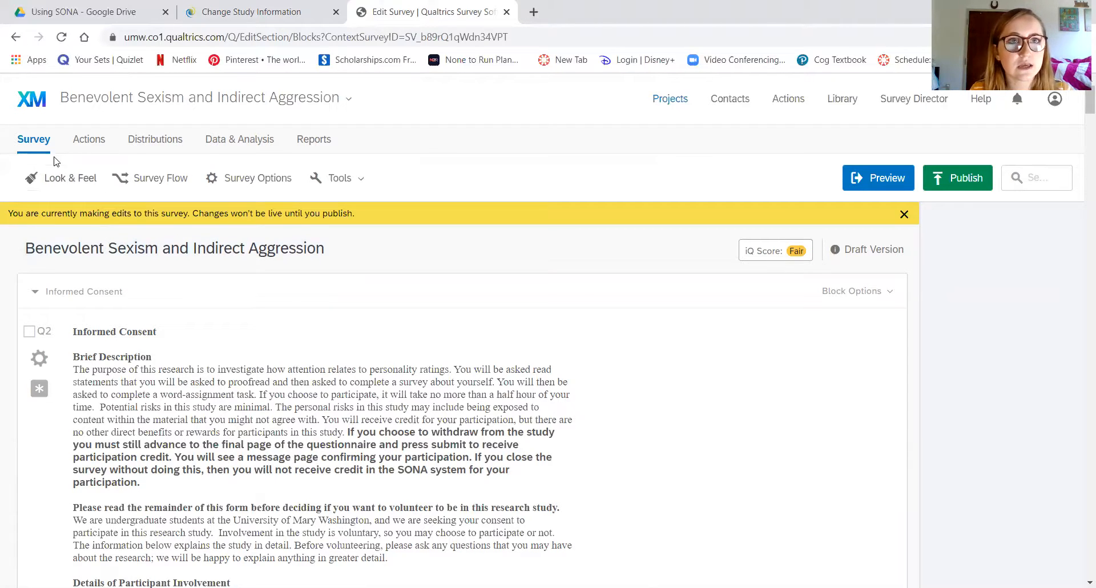
pyautogui.click(139, 145)
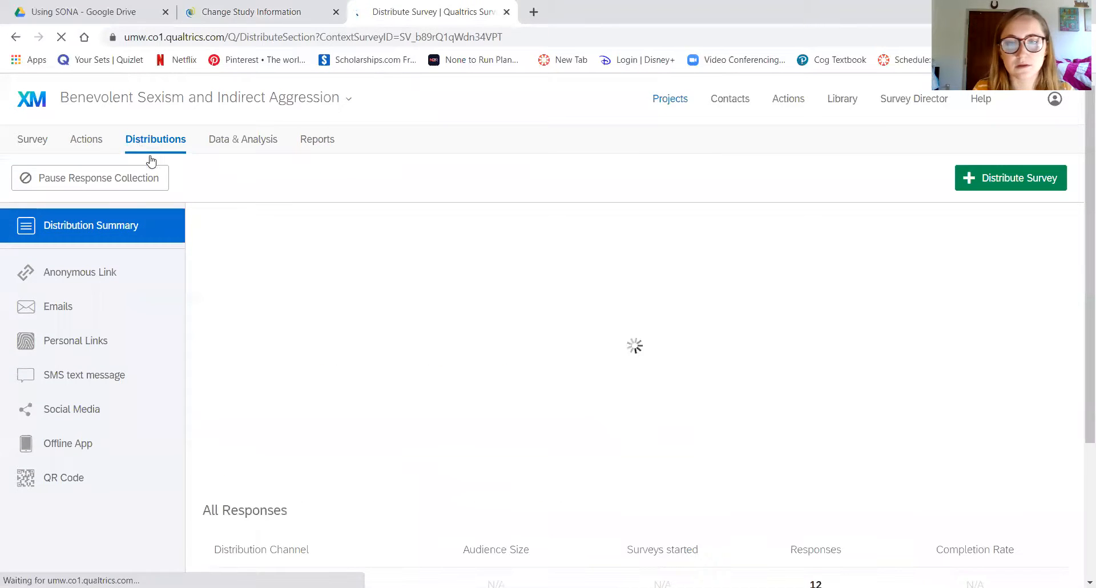
pyautogui.click(77, 286)
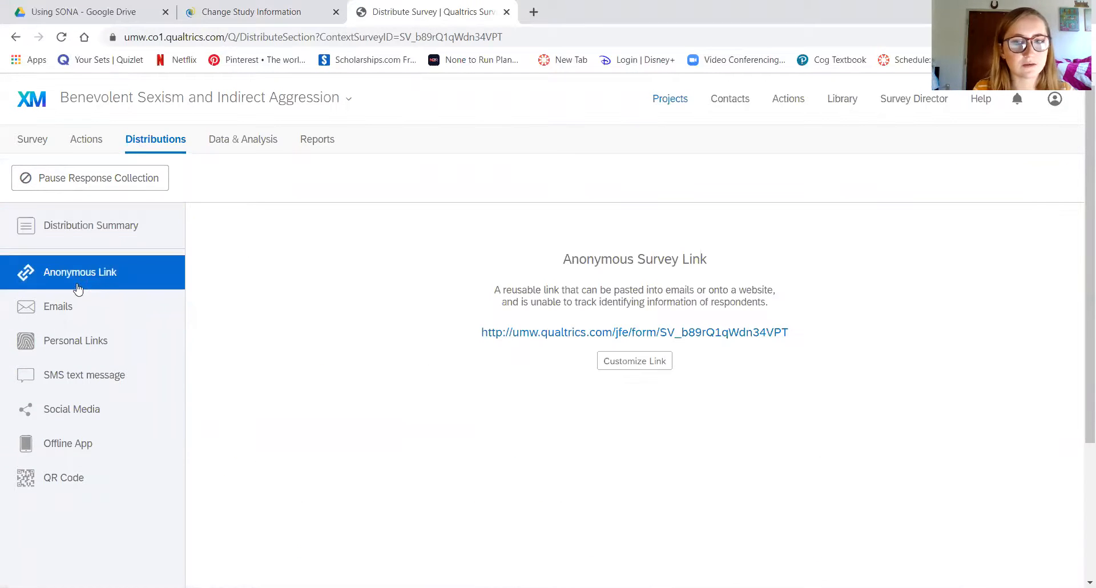
pyautogui.rightClick(539, 332)
pyautogui.click(582, 418)
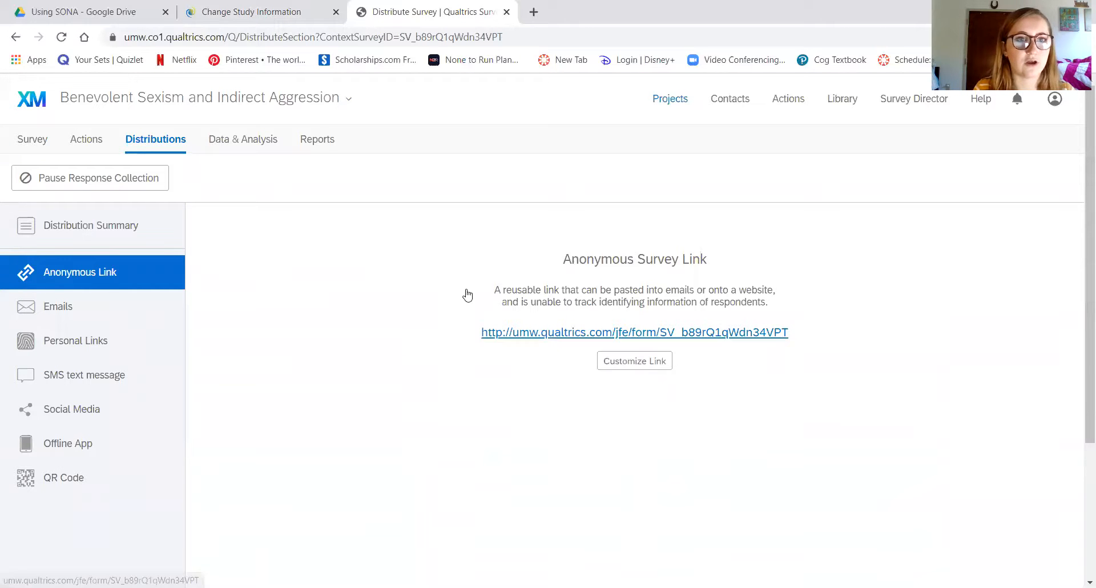
pyautogui.click(249, 10)
pyautogui.moveTo(844, 324); pyautogui.dragTo(345, 294)
pyautogui.press('BackSpace')
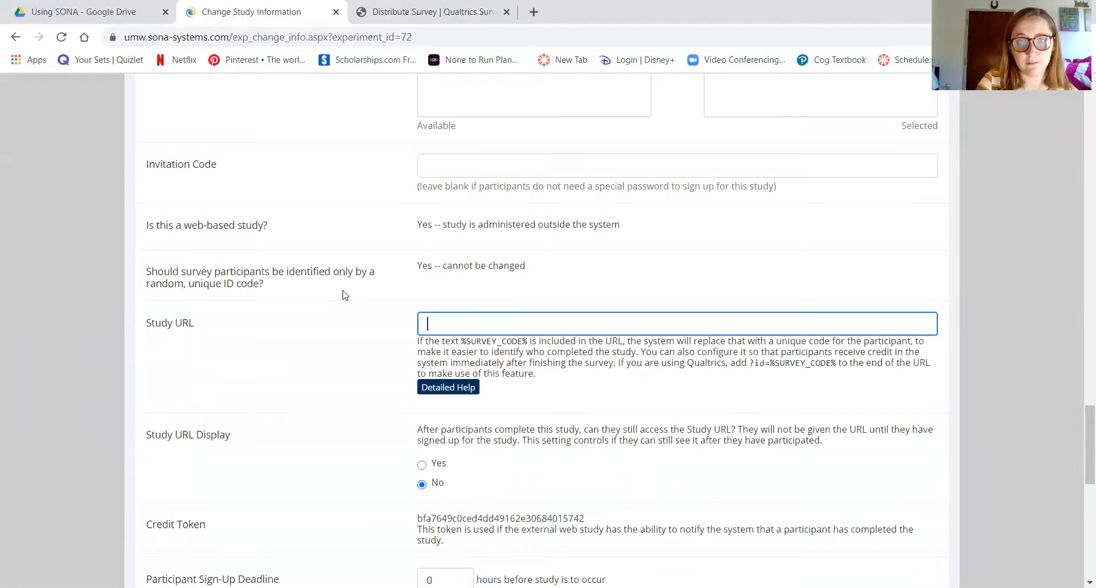
pyautogui.rightClick(440, 327)
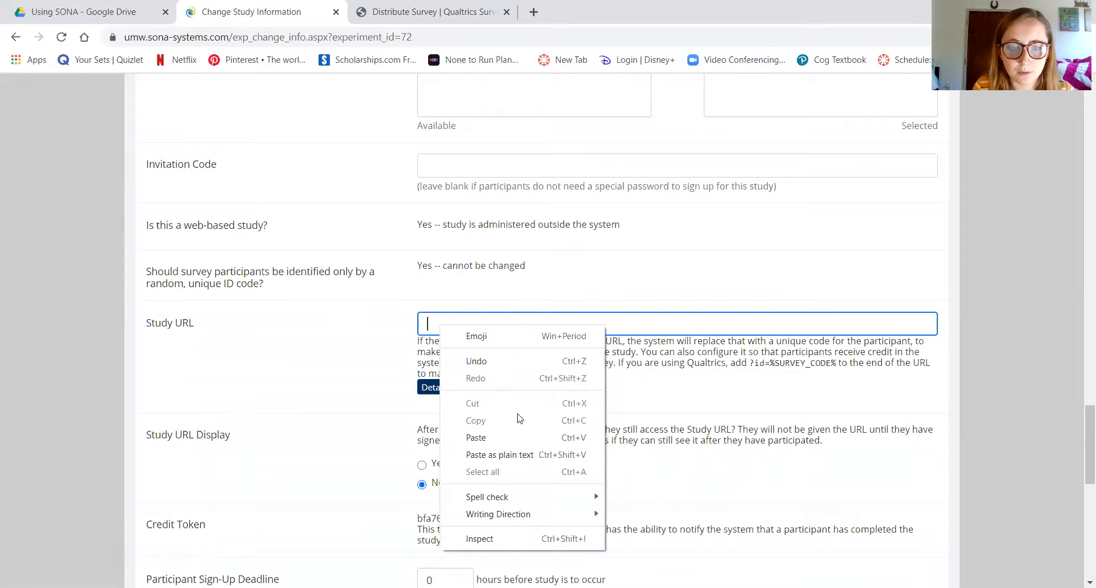
pyautogui.click(475, 437)
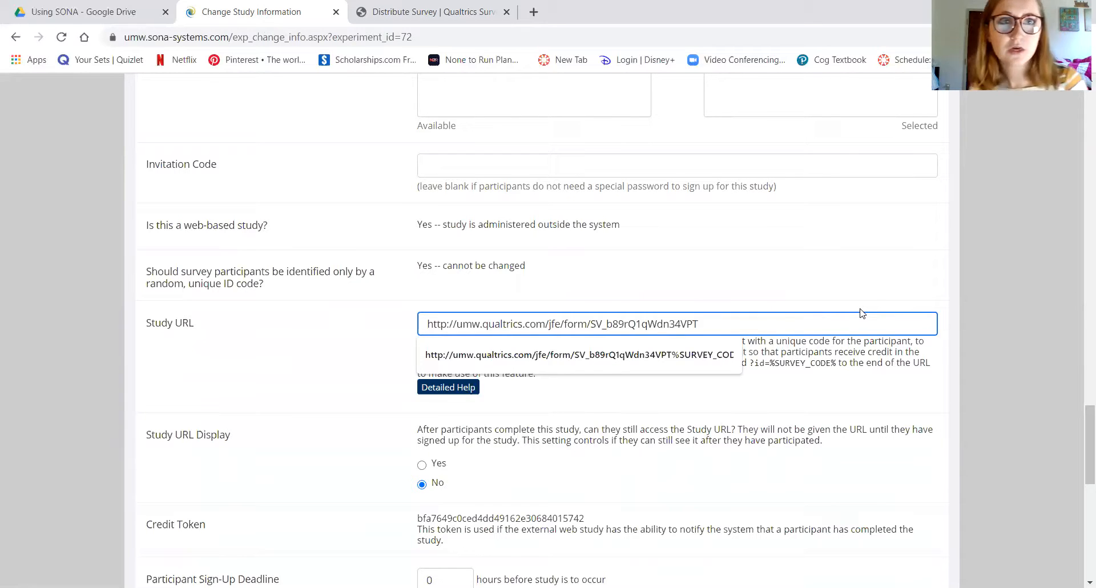
# Step: Append ?id=%SURVEY_CODE% to the end of the Study URL
pyautogui.write('?id')
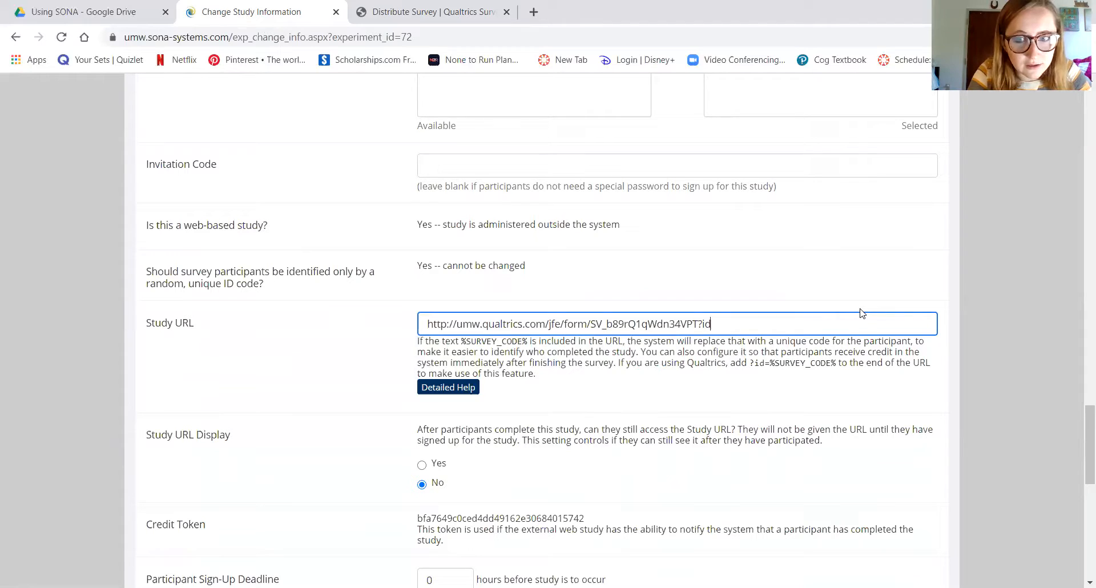
pyautogui.write('+')
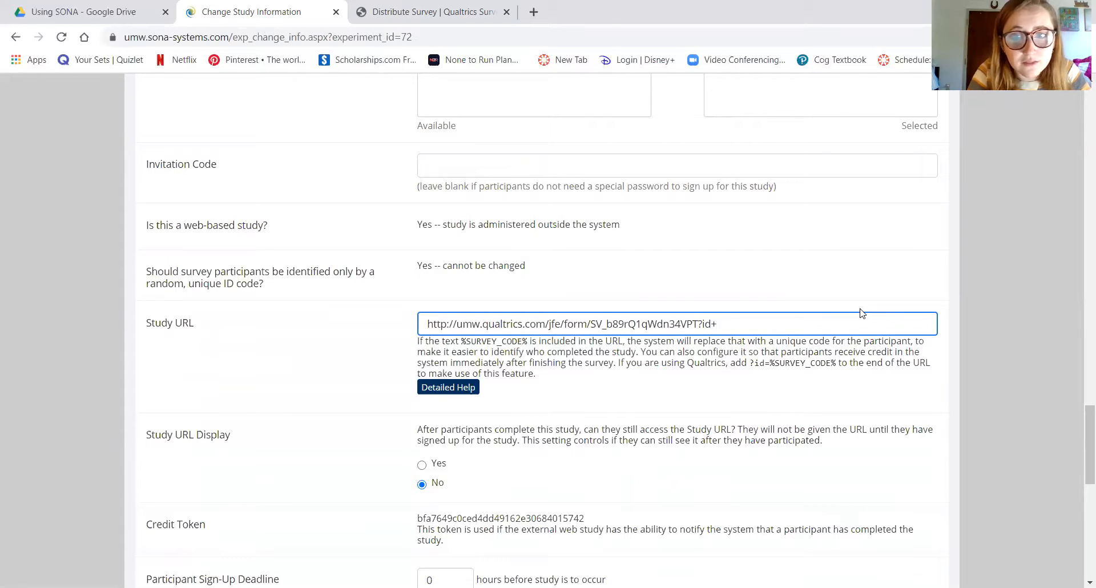
pyautogui.press('BackSpace')
pyautogui.write('=')
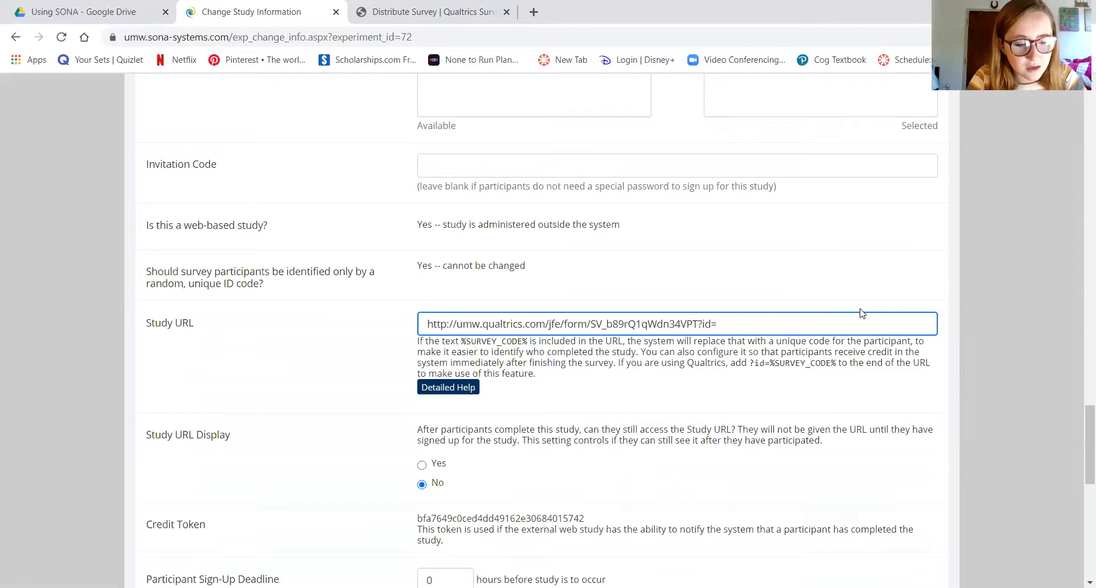
pyautogui.write('%SUR')
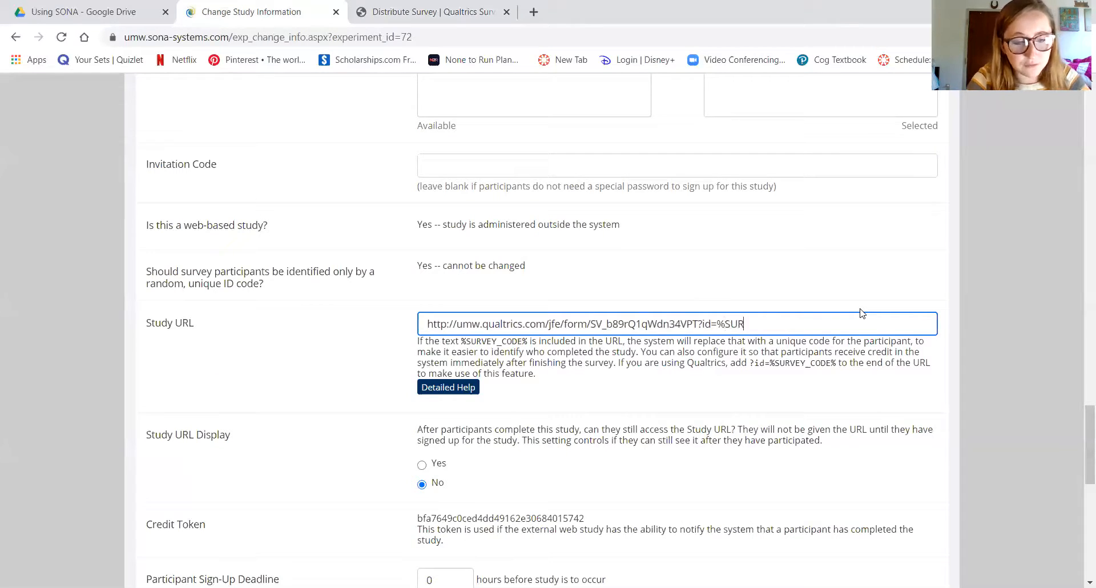
pyautogui.write('VEY_COD')
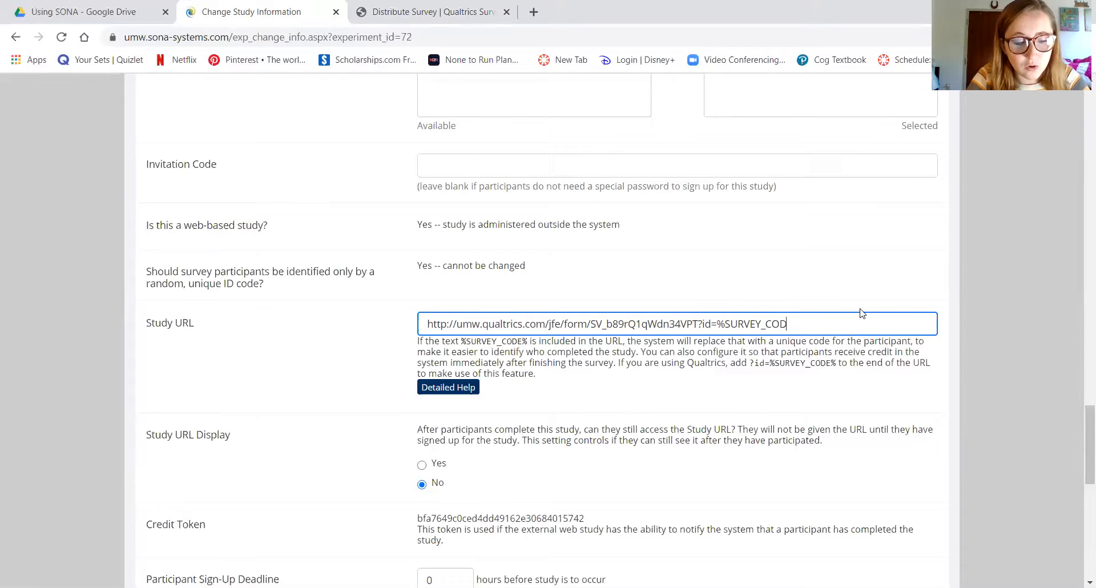
pyautogui.write('E%')
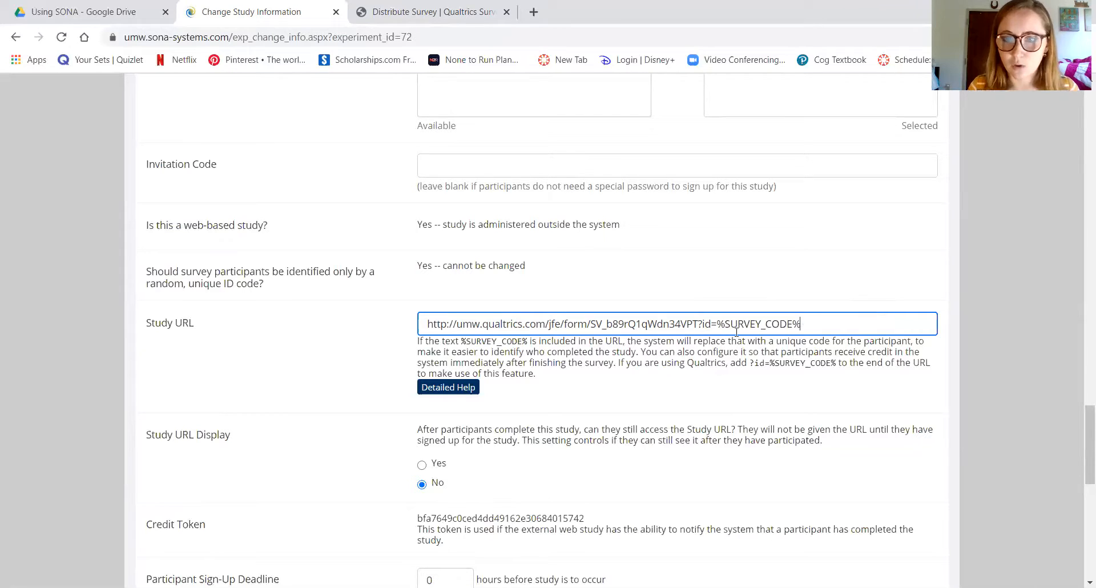
pyautogui.moveTo(698, 324); pyautogui.dragTo(811, 318)
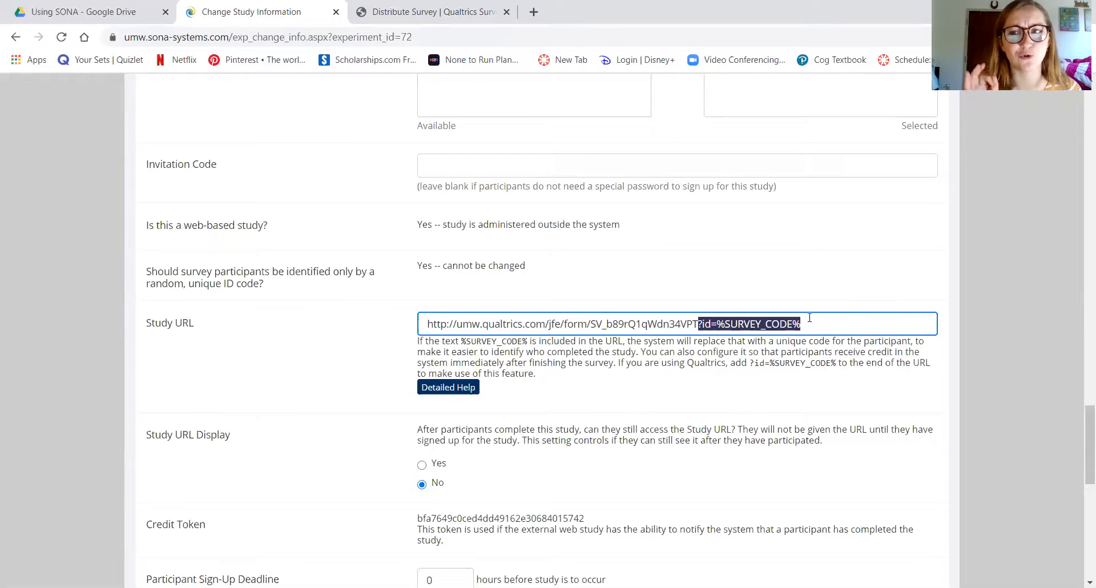
pyautogui.click(754, 363)
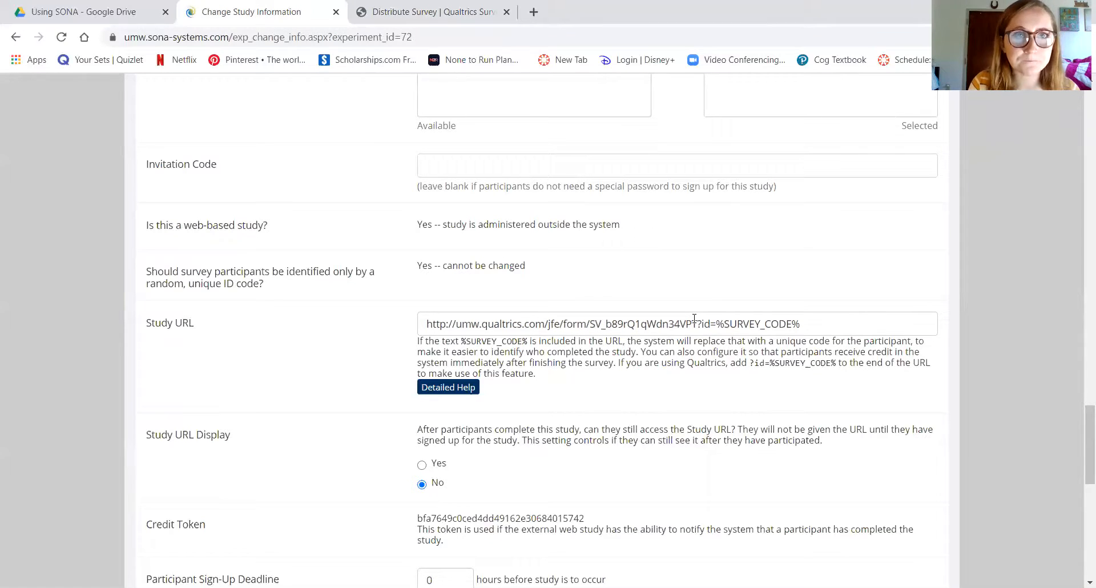
# Step: Review the remaining advanced settings, from Study URL Display and Credit Token to the comments, and save the study changes
pyautogui.scroll(-3, 691, 354)
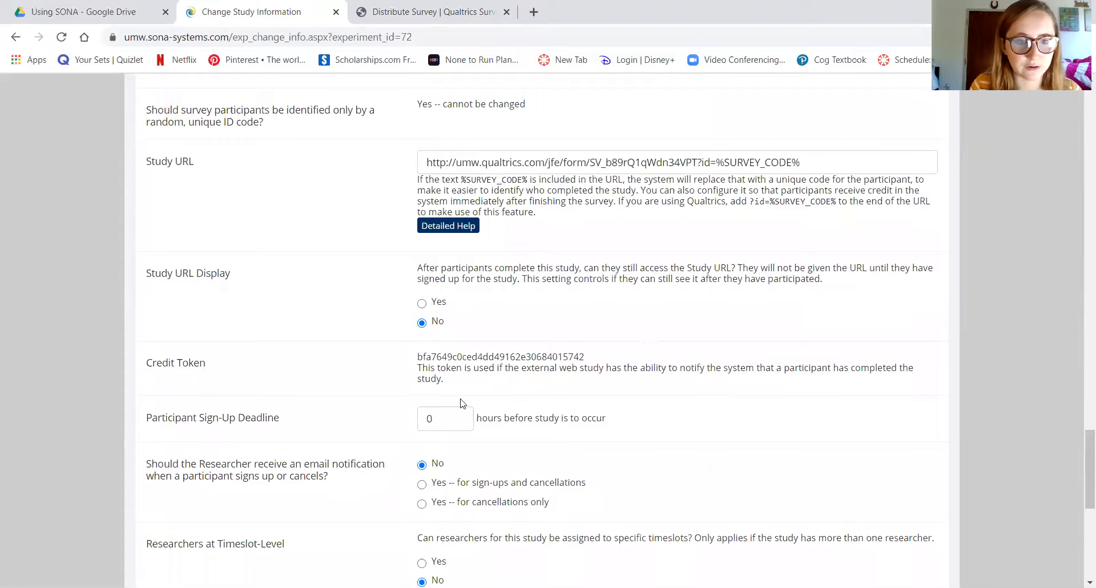
pyautogui.scroll(-1, 461, 402)
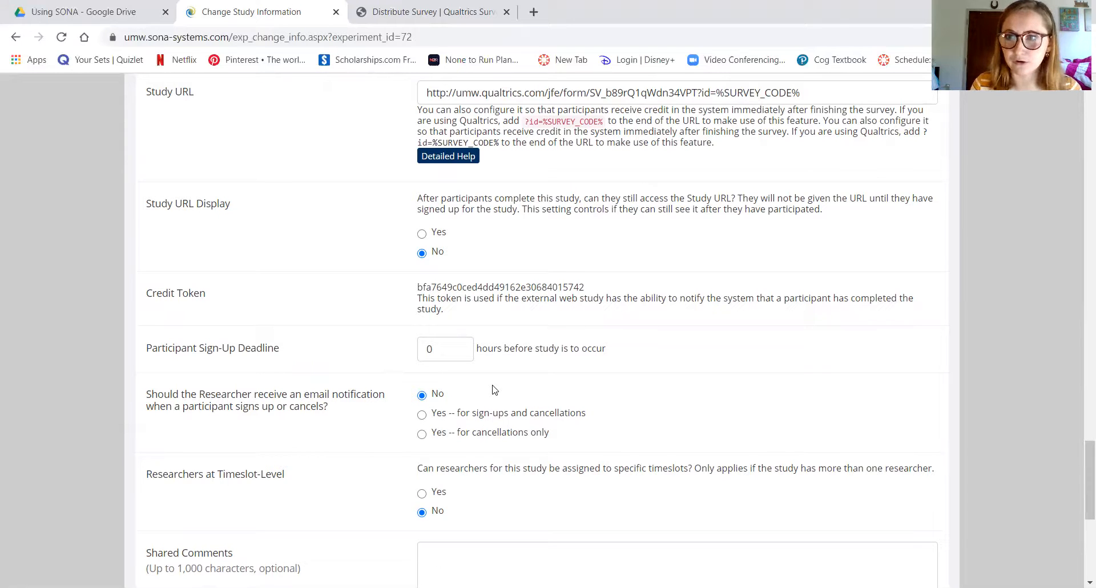
pyautogui.scroll(-2, 495, 389)
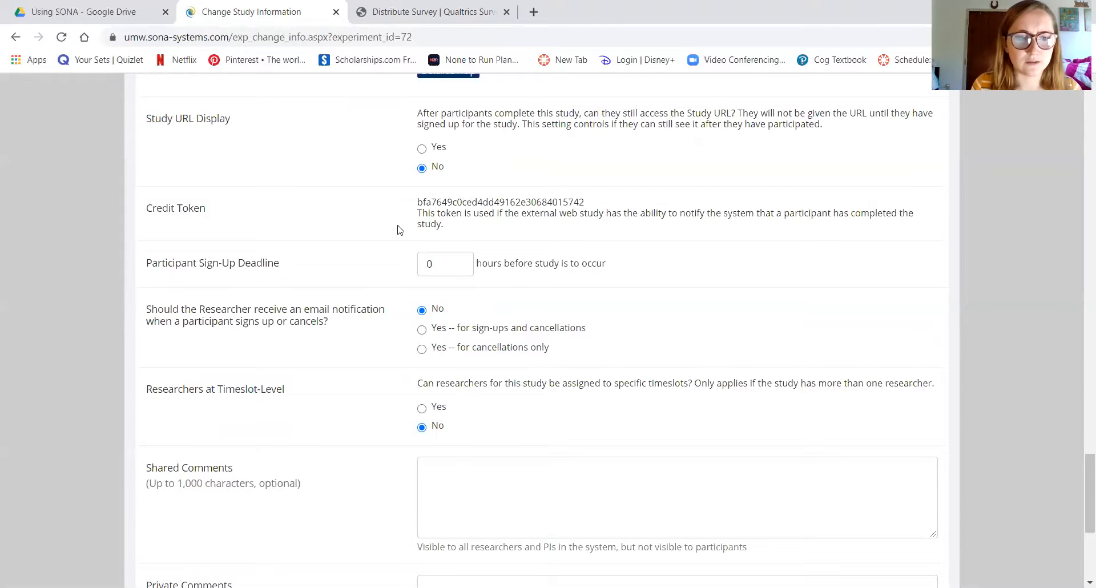
pyautogui.scroll(-1, 533, 379)
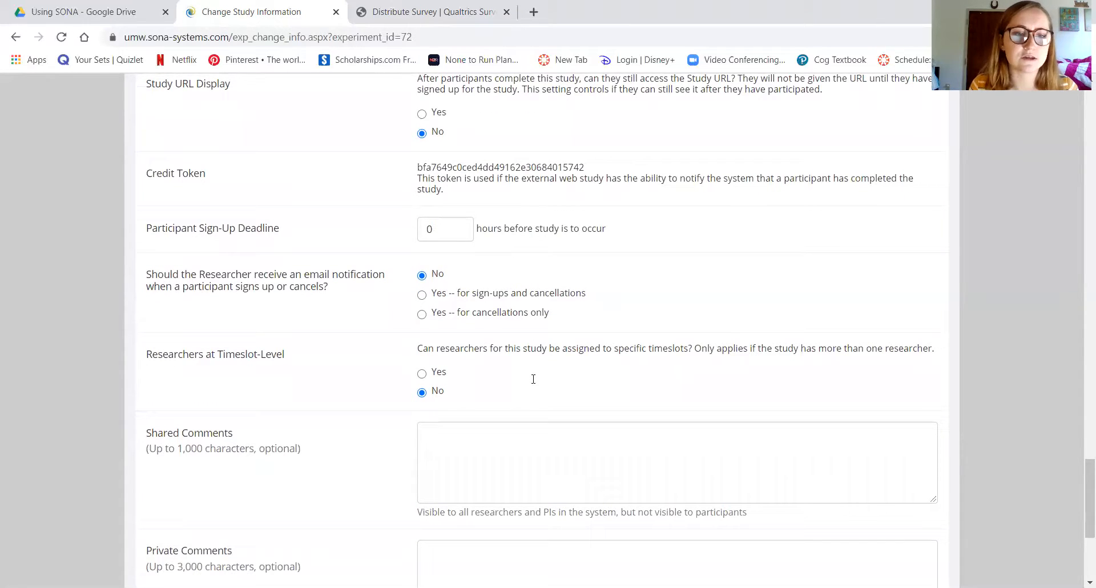
pyautogui.scroll(-3, 515, 405)
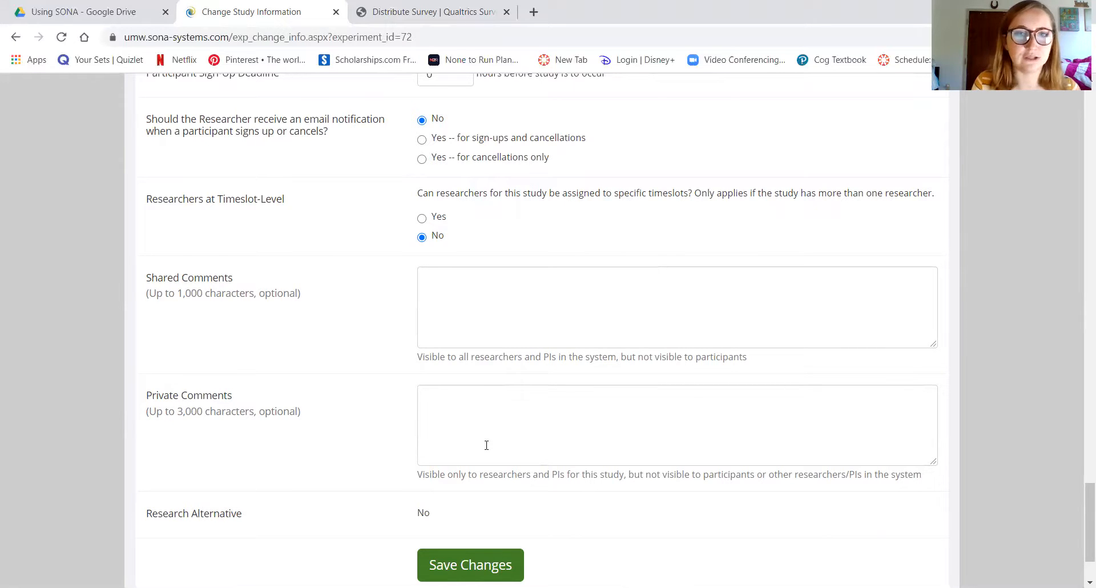
pyautogui.scroll(-1, 486, 445)
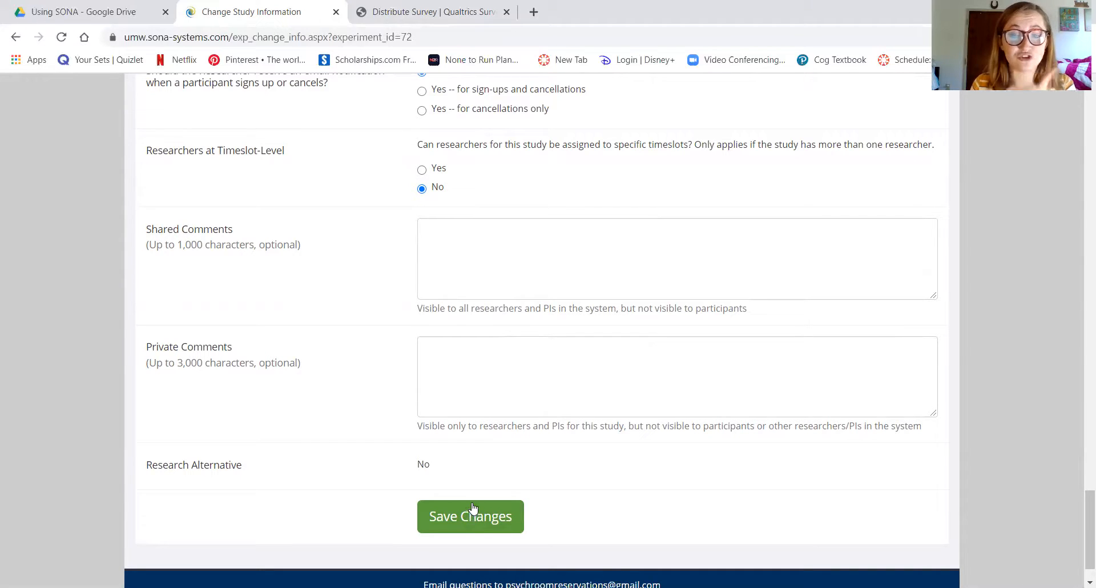
pyautogui.click(458, 515)
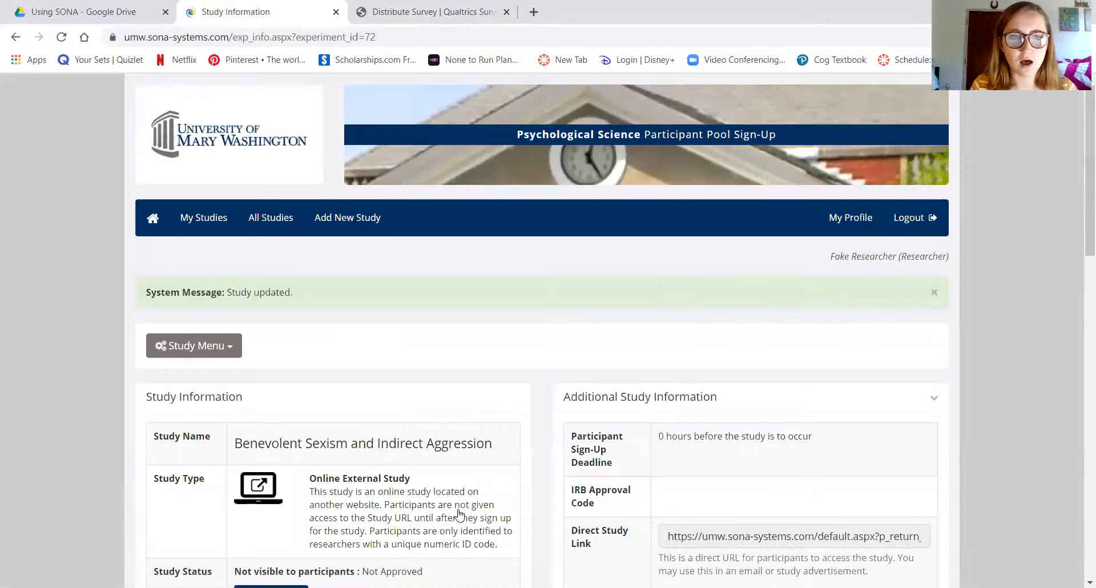
pyautogui.scroll(-2, 482, 496)
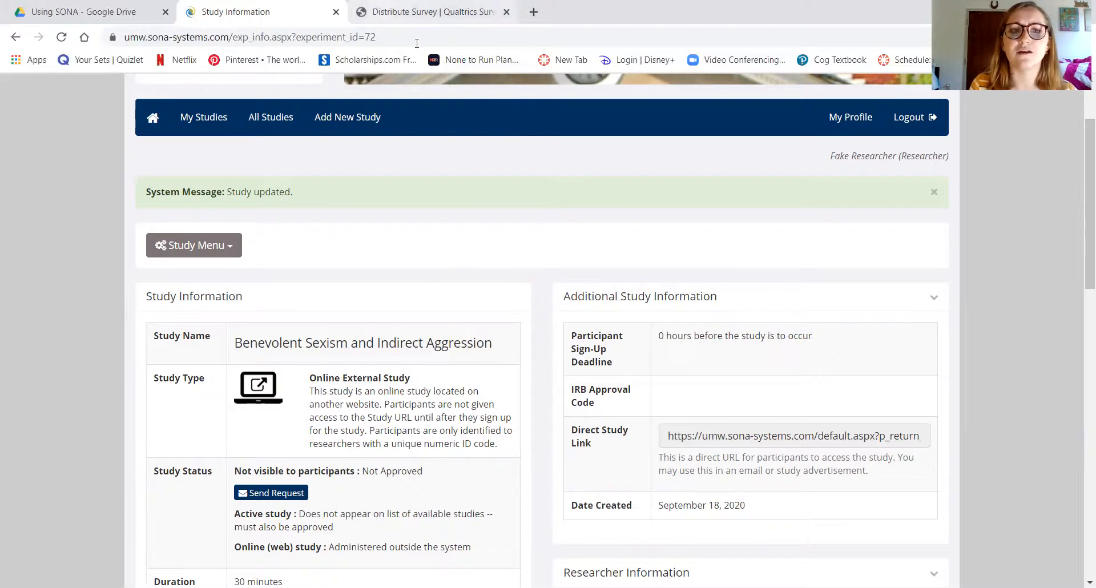
# Step: Switch to Qualtrics and open the survey flow of the "Benevolent Sexism and Indirect Aggression" survey
pyautogui.click(425, 12)
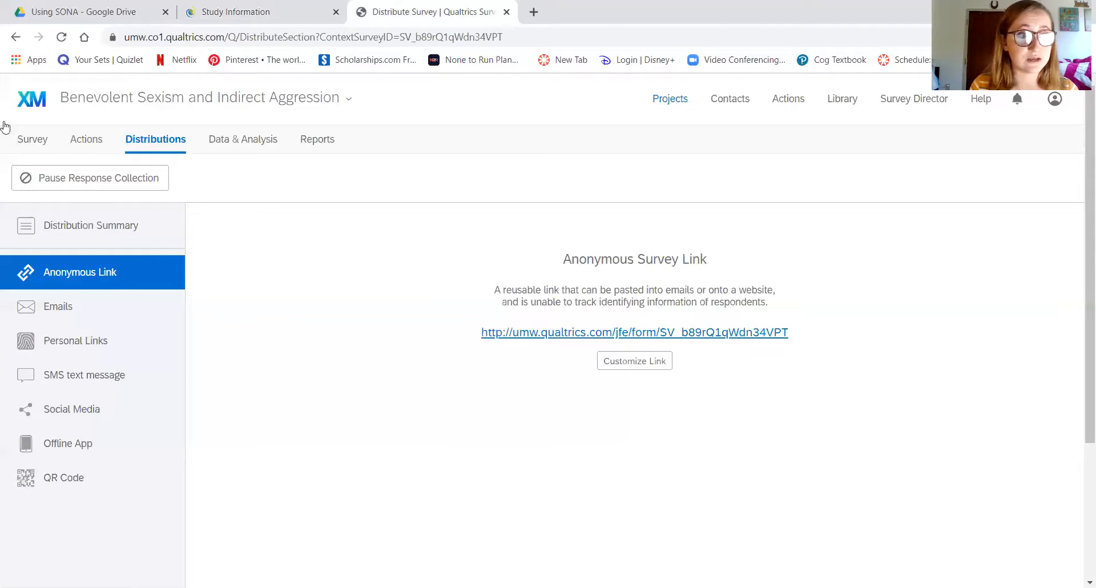
pyautogui.click(31, 143)
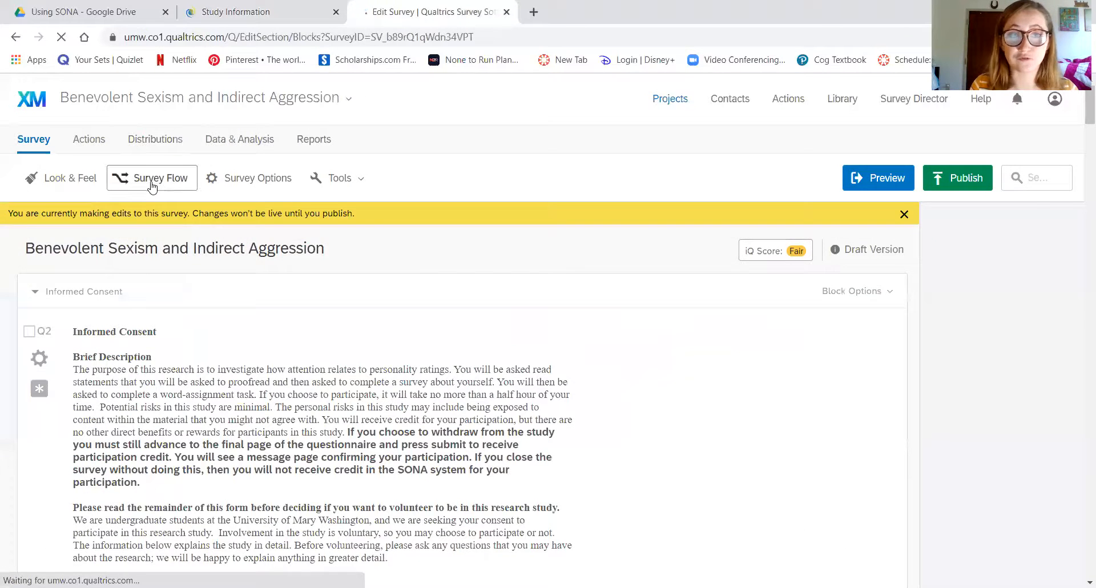
pyautogui.click(151, 182)
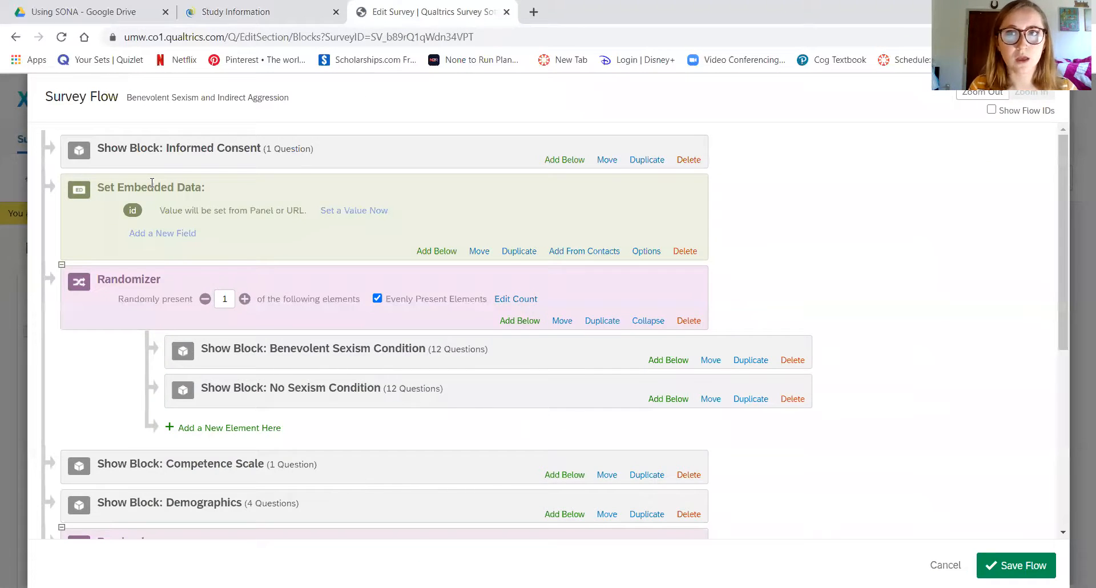
pyautogui.scroll(-1, 408, 343)
pyautogui.scroll(1, 408, 342)
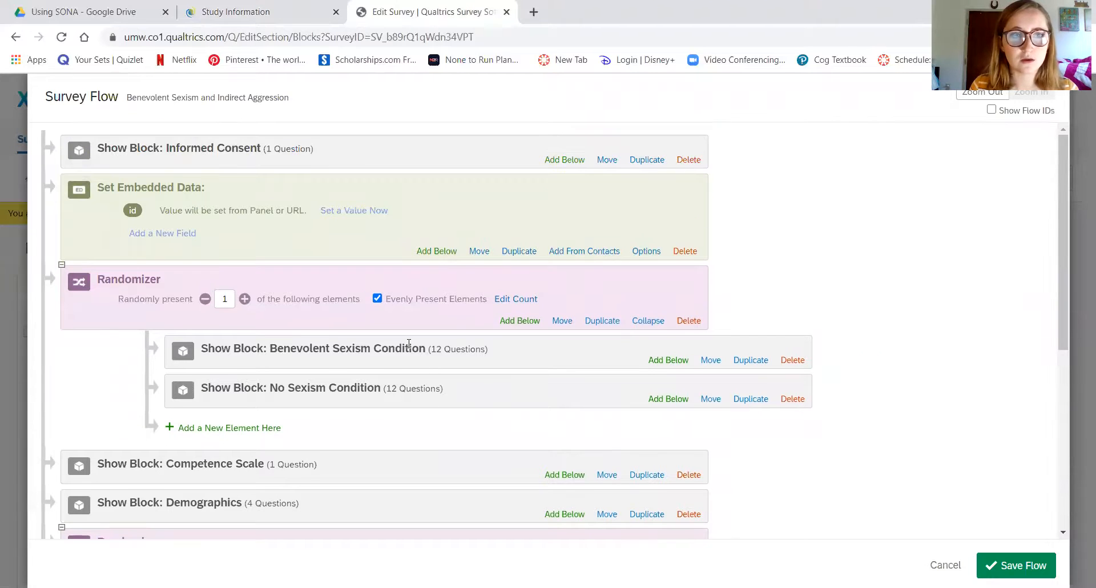
# Step: Add an embedded data element with the field id after the Debriefing block at the end of the survey flow
pyautogui.scroll(-6, 429, 330)
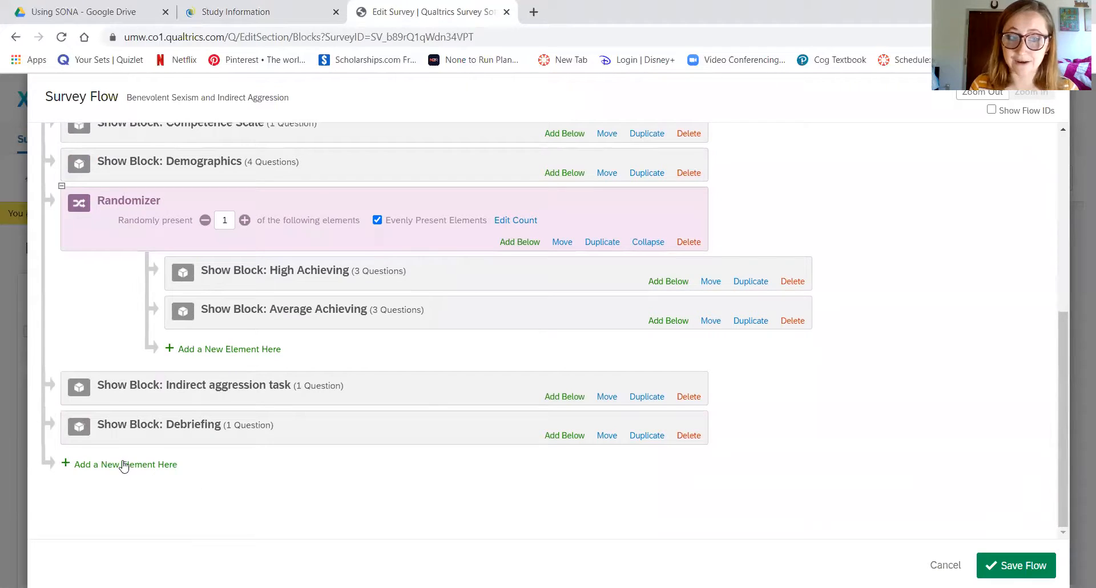
pyautogui.click(123, 465)
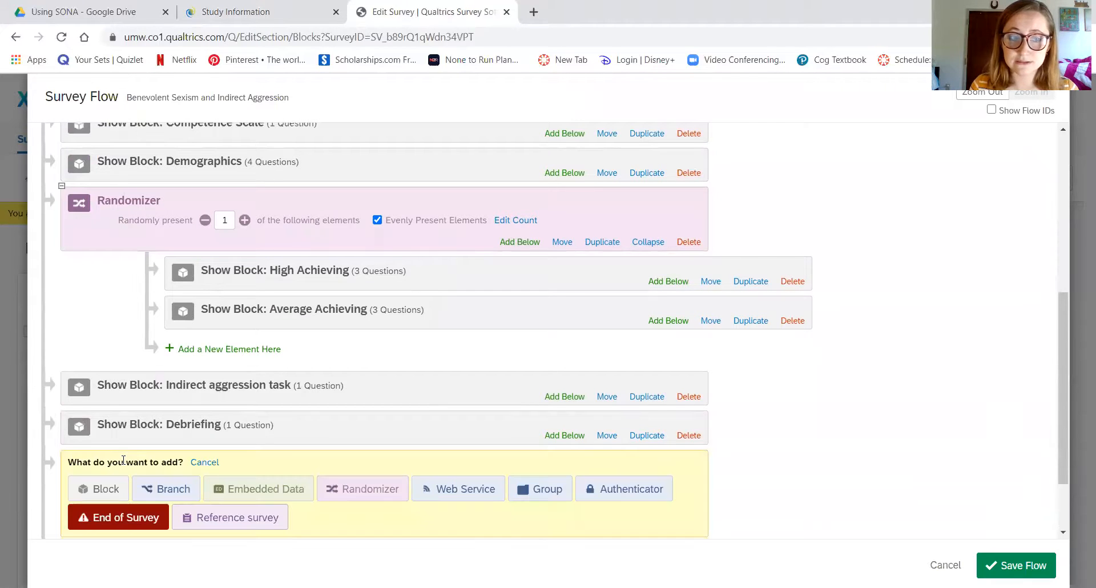
pyautogui.click(258, 490)
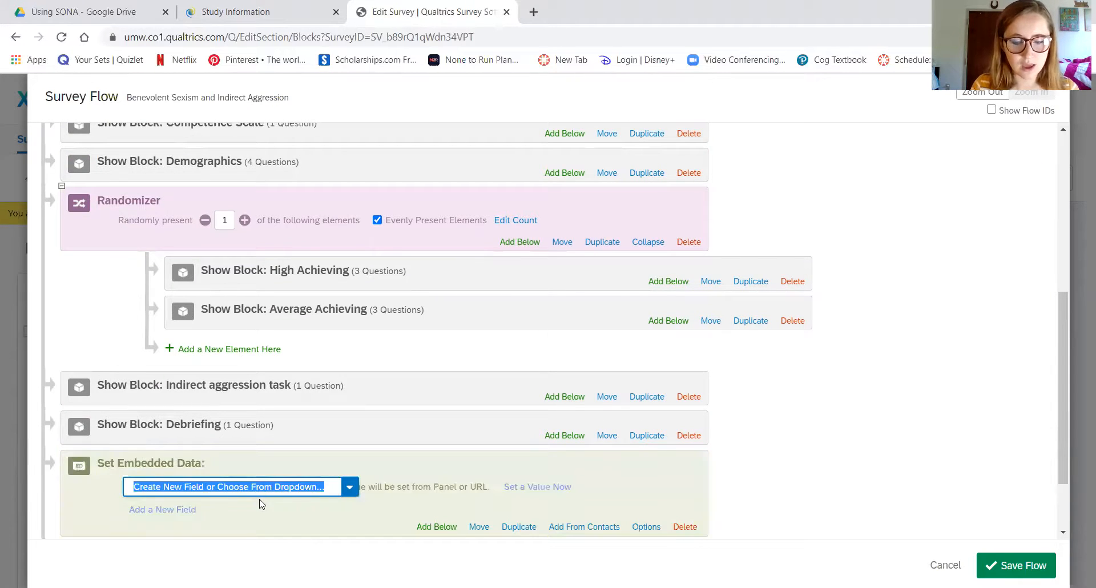
pyautogui.write('id')
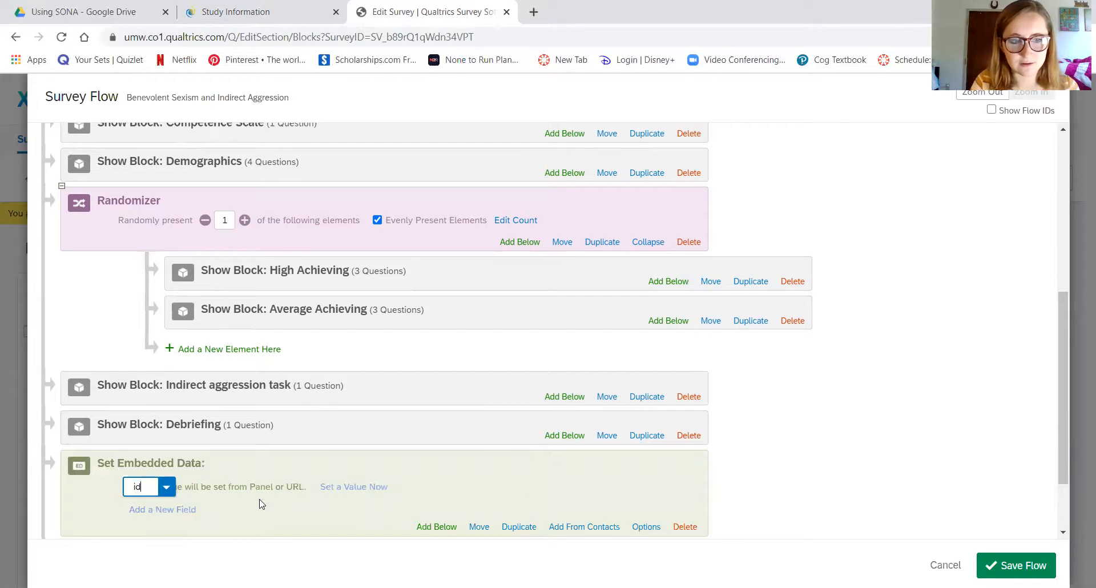
pyautogui.press('Return')
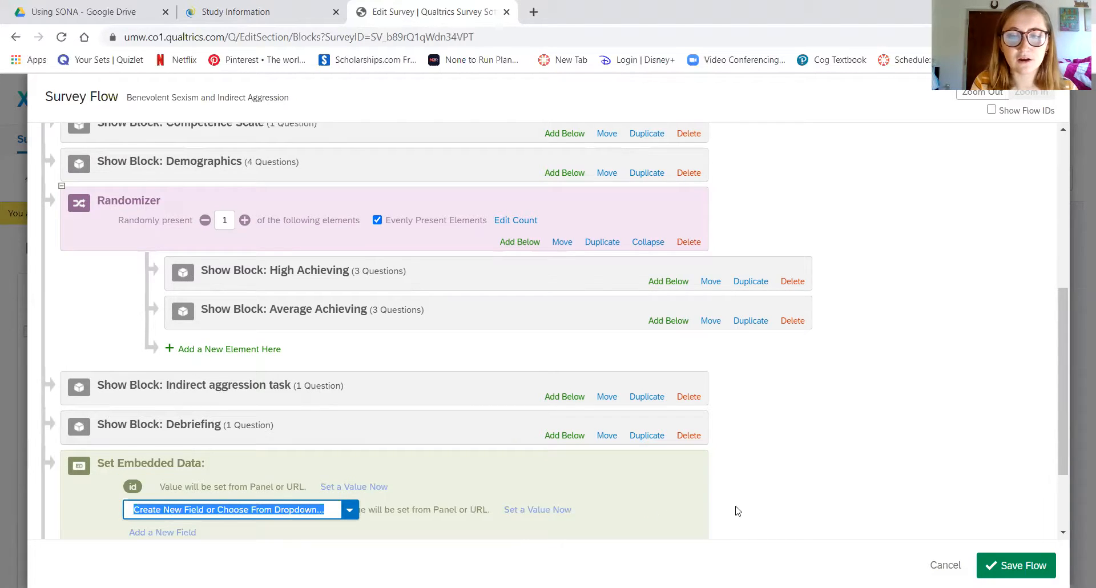
# Step: Delete the extra embedded data element below the Debriefing block, keeping the one after Informed Consent
pyautogui.scroll(-2, 735, 510)
pyautogui.scroll(8, 568, 368)
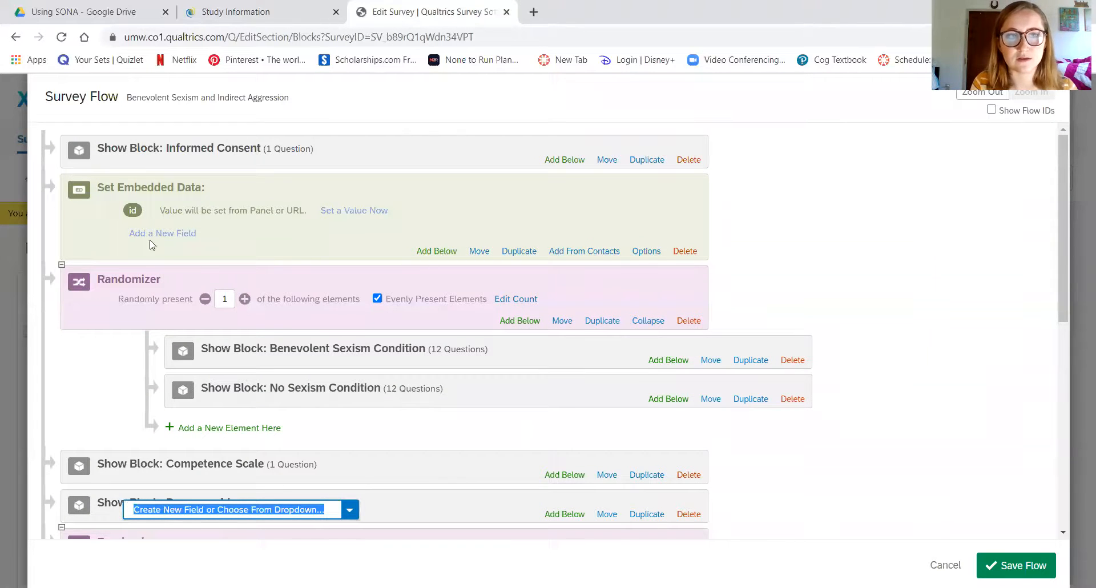
pyautogui.scroll(-10, 200, 189)
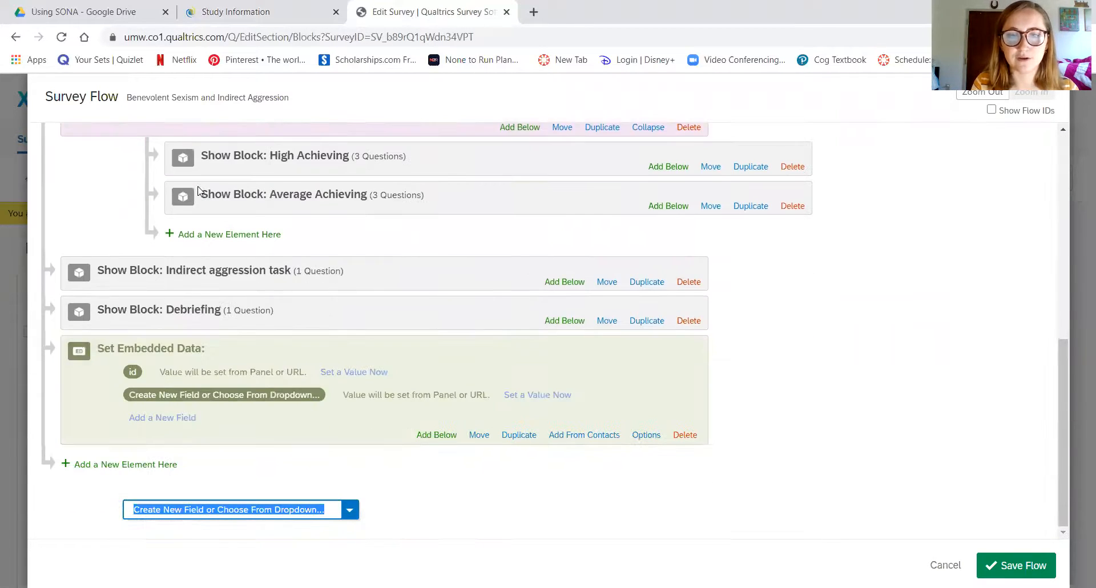
pyautogui.click(687, 436)
pyautogui.click(687, 437)
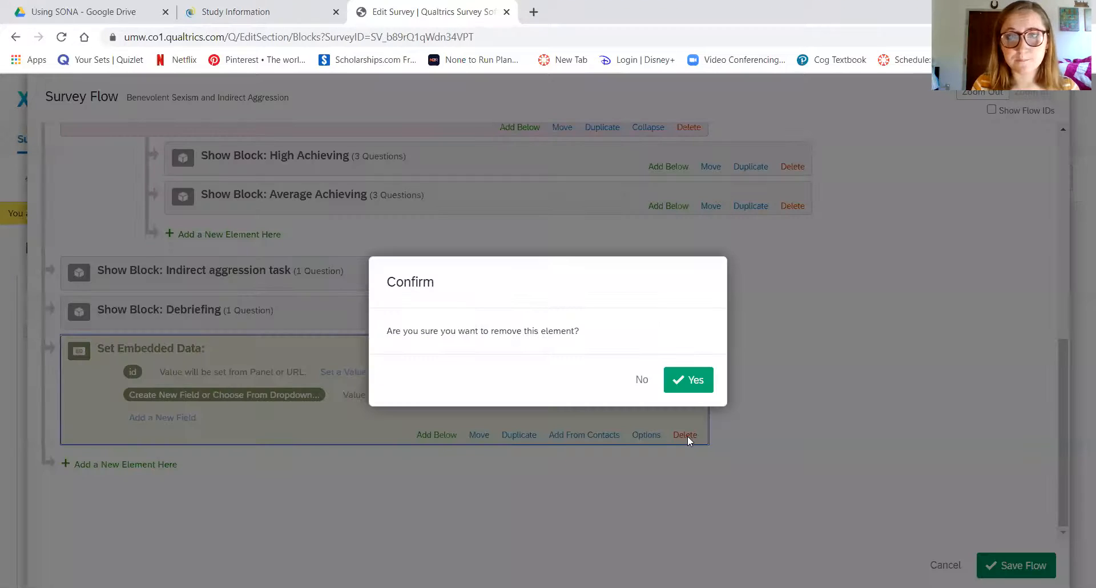
pyautogui.click(694, 379)
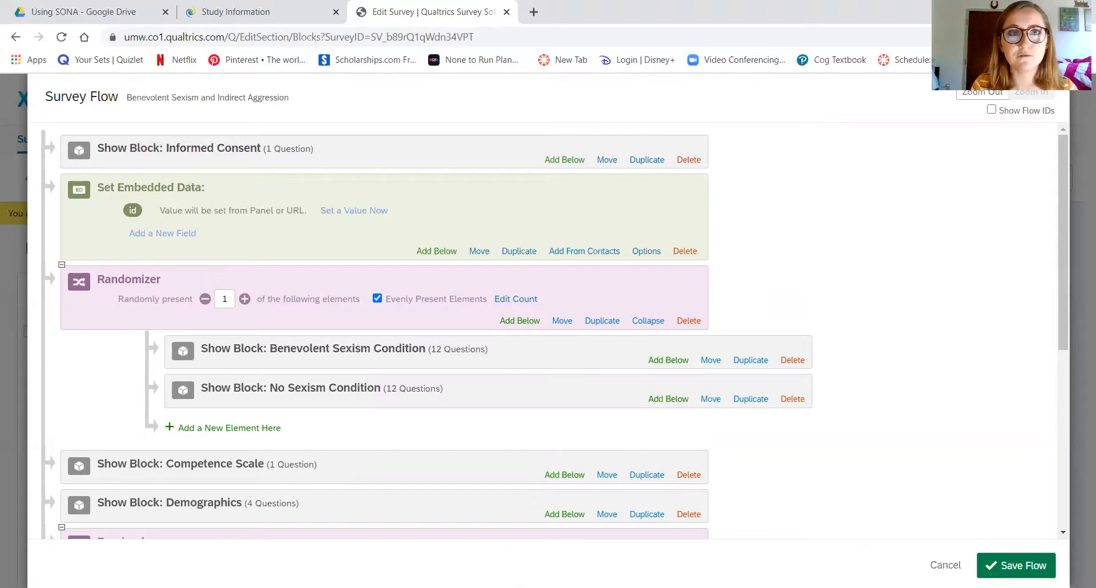
# Step: Save the survey flow, then switch to SONA and copy the study's Qualtrics Redirect to a URL link
pyautogui.click(1016, 565)
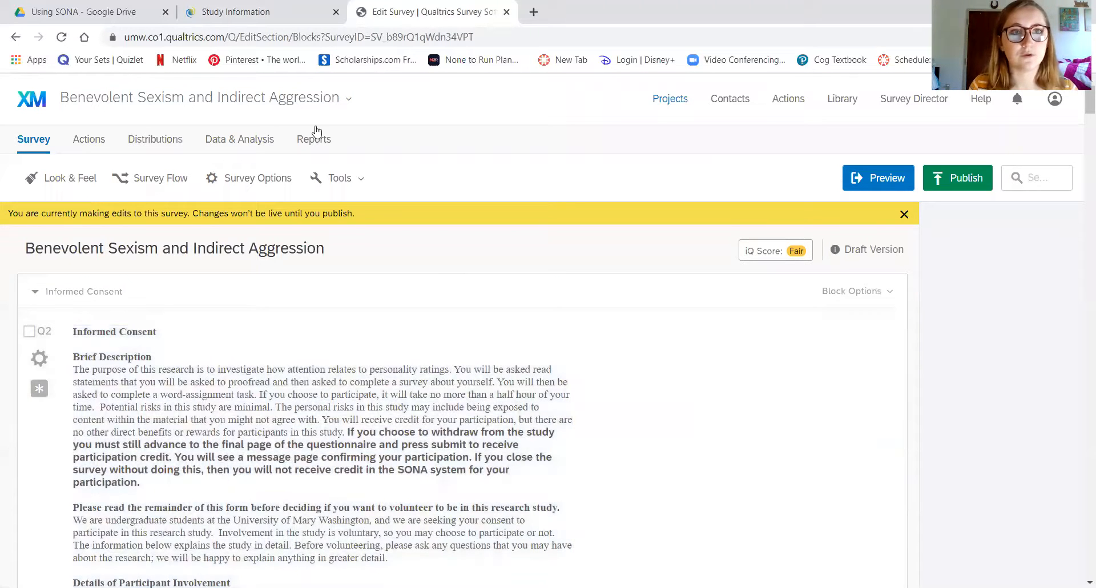
pyautogui.click(248, 12)
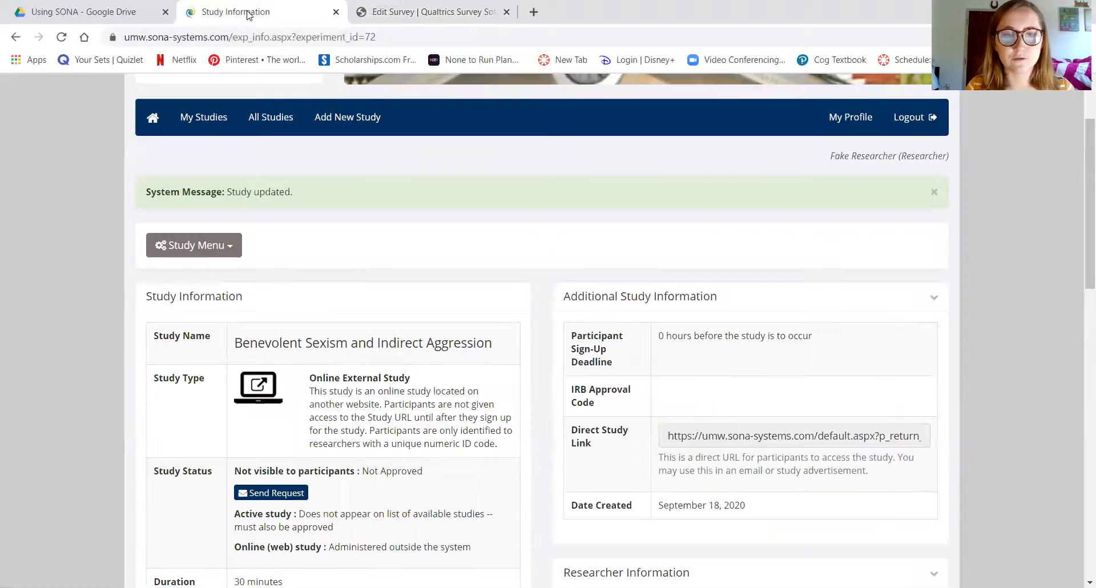
pyautogui.scroll(-3, 432, 325)
pyautogui.scroll(-3, 432, 326)
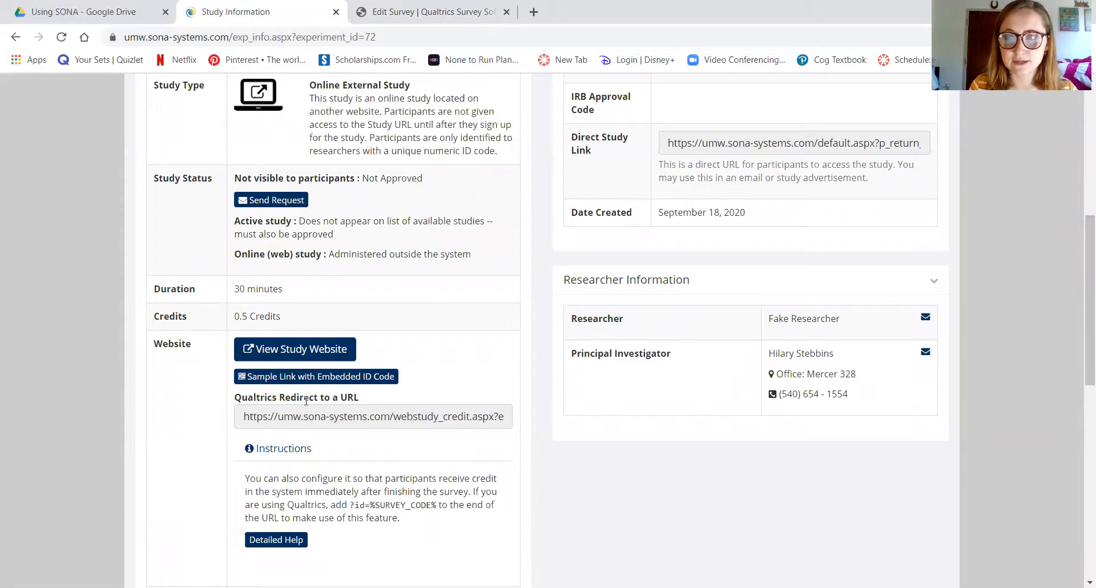
pyautogui.rightClick(367, 420)
pyautogui.click(239, 419)
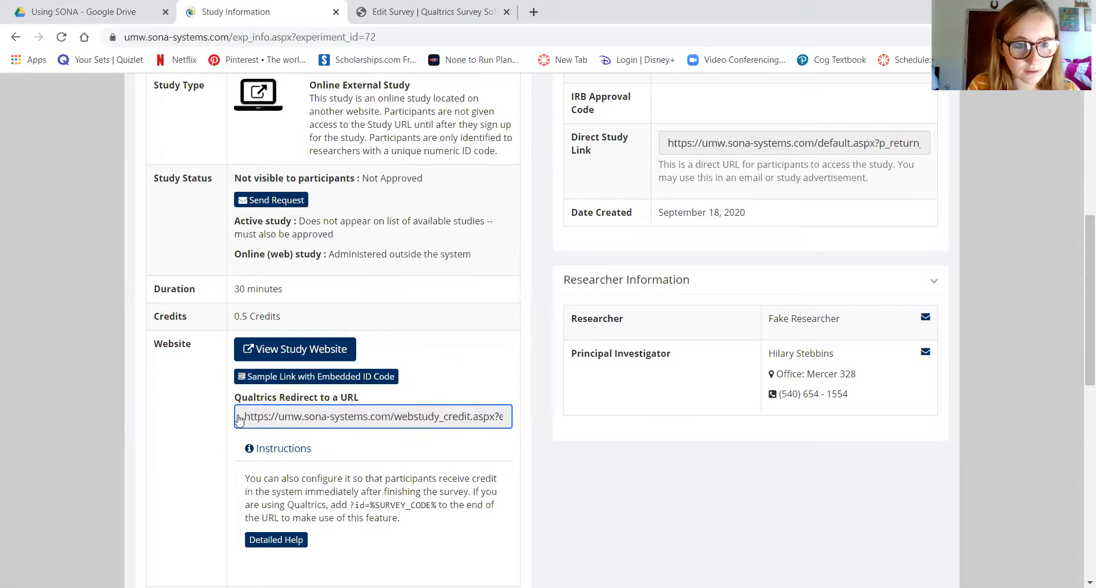
pyautogui.tripleClick(238, 420)
pyautogui.rightClick(277, 420)
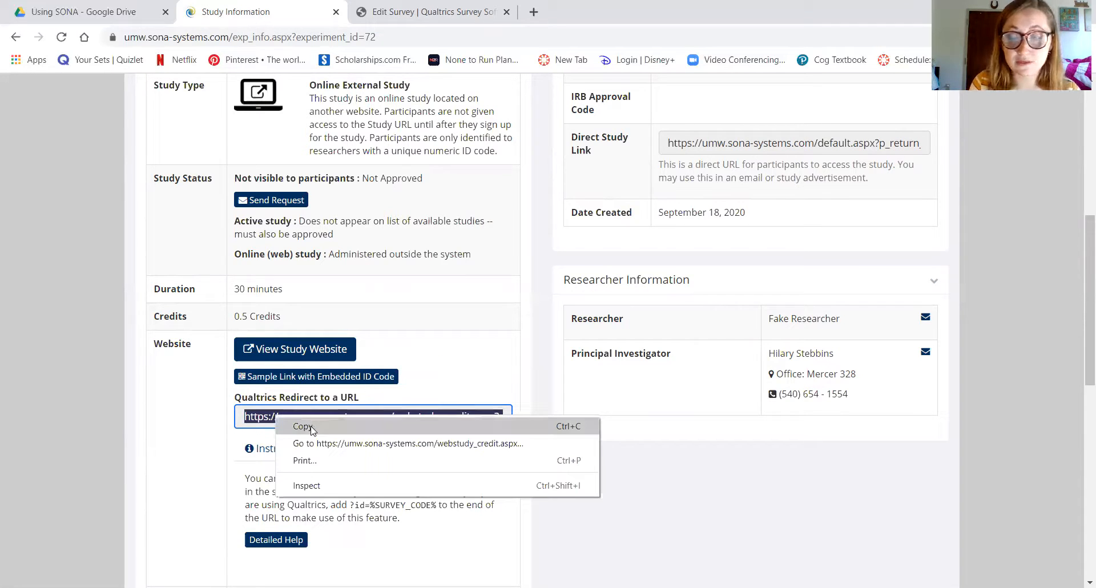
pyautogui.click(303, 427)
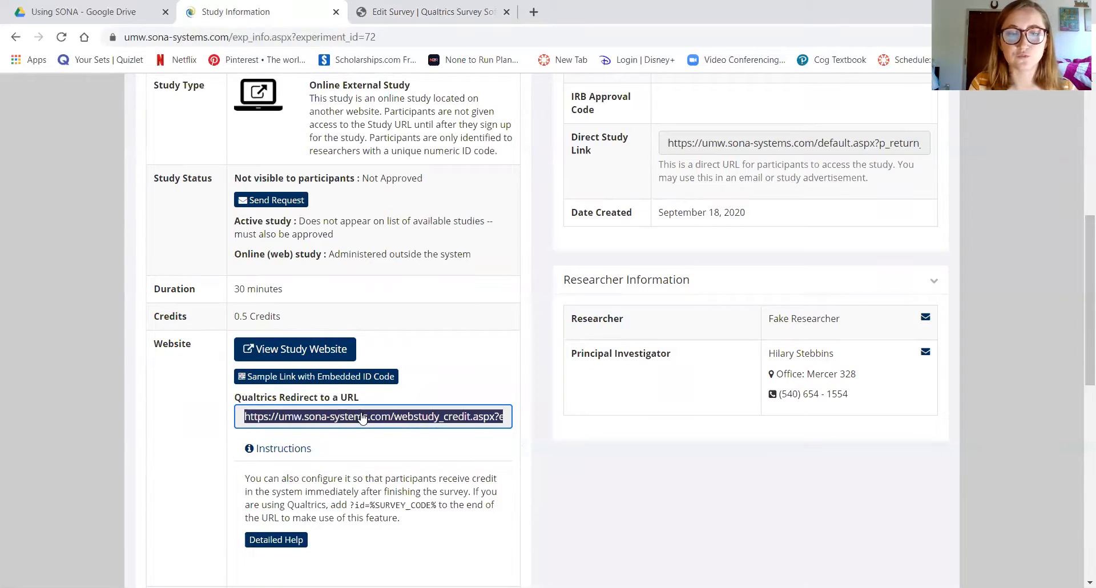
pyautogui.scroll(3, 484, 394)
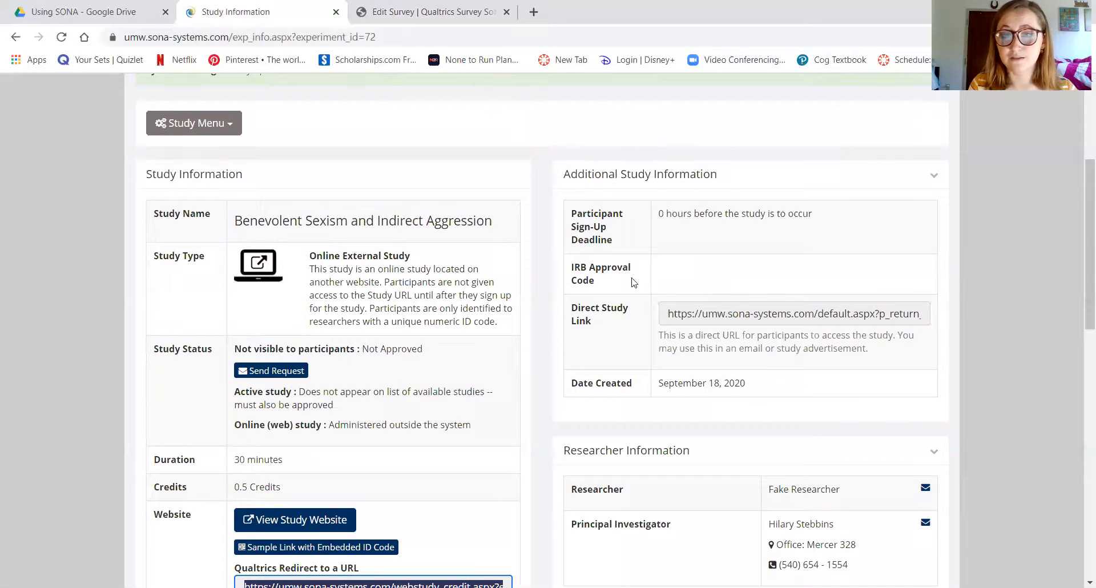
pyautogui.scroll(-3, 365, 439)
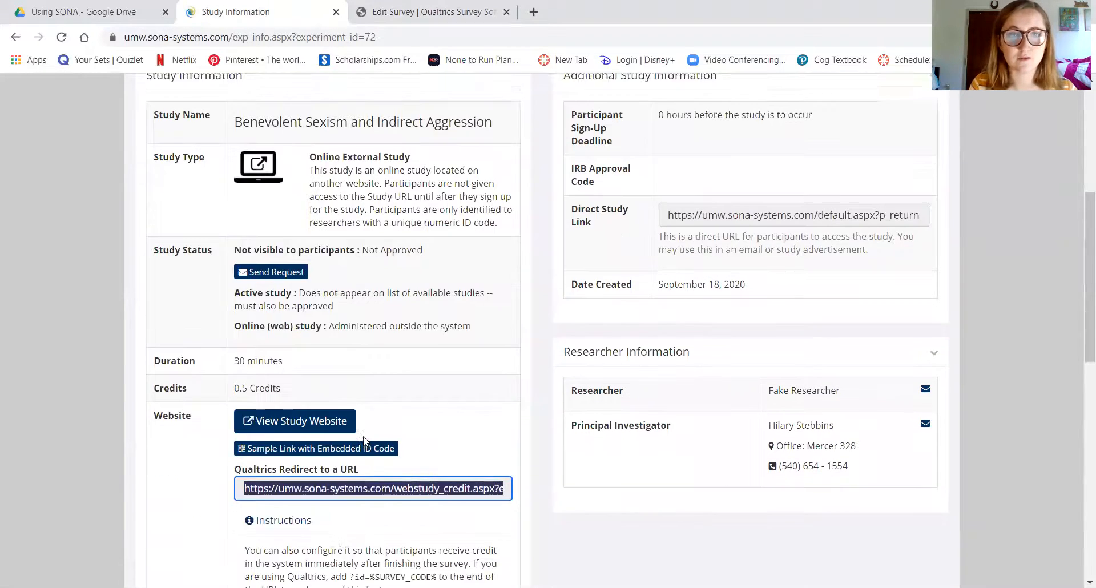
pyautogui.scroll(3, 374, 392)
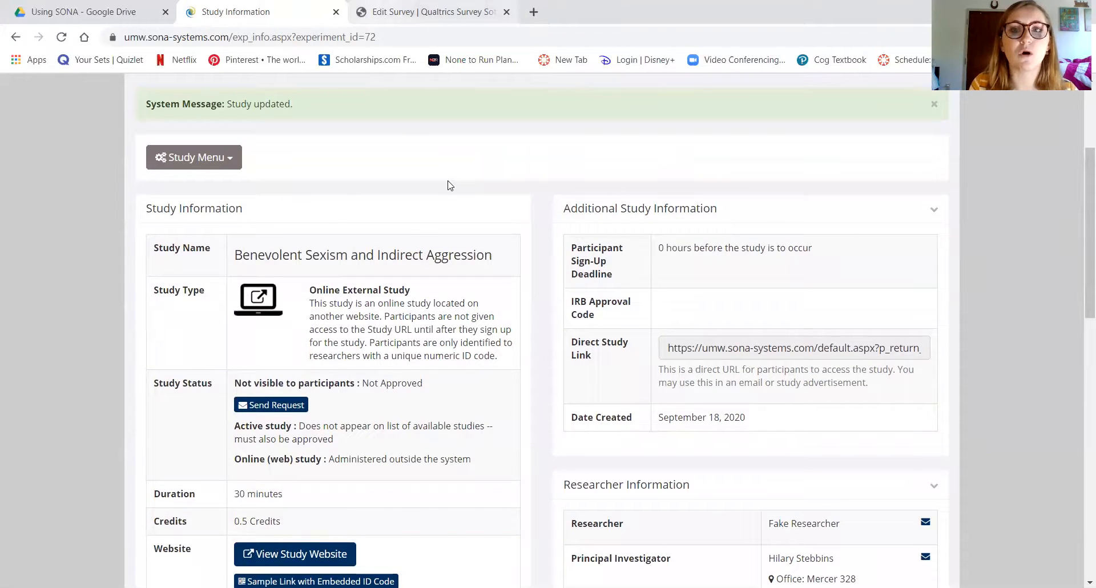
# Step: Switch to Qualtrics and replace the Survey Termination redirect URL in the survey options with the link copied from SONA
pyautogui.hotkey('ctrl', 'Tab')
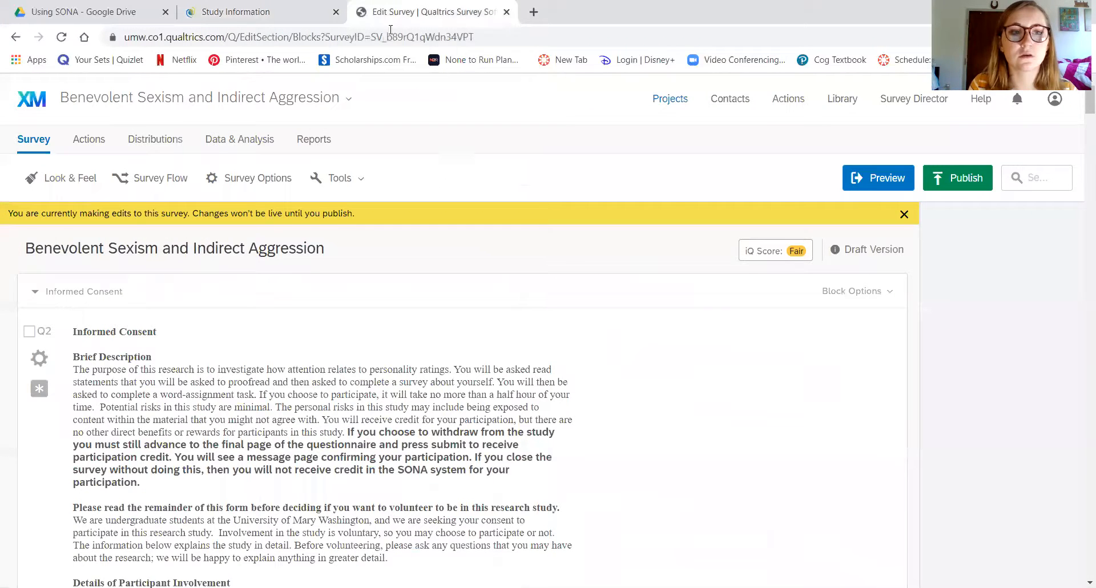
pyautogui.click(262, 178)
pyautogui.scroll(-4, 250, 371)
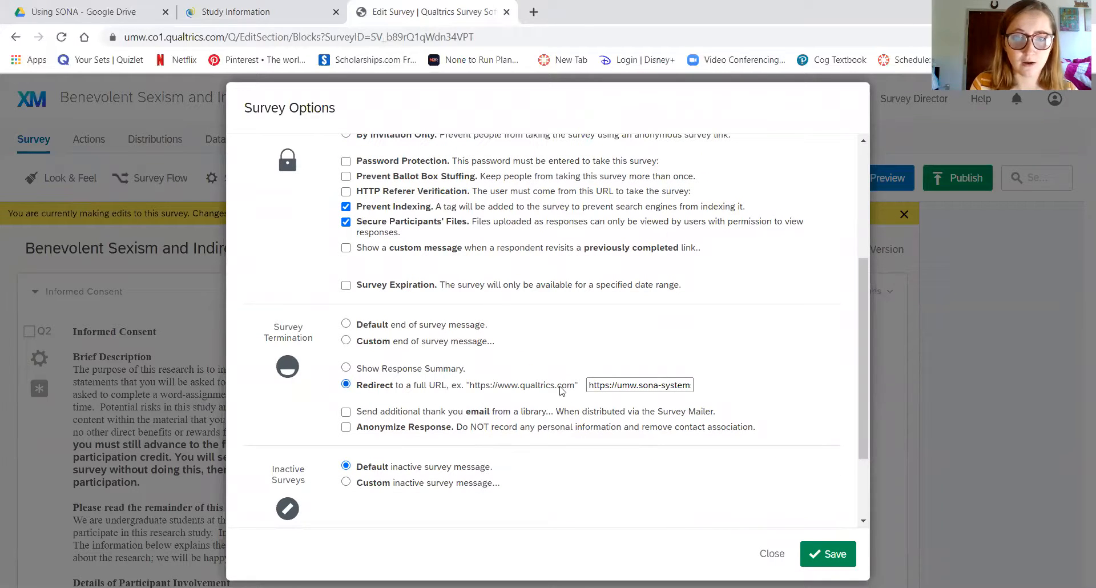
pyautogui.moveTo(588, 385); pyautogui.dragTo(718, 381)
pyautogui.press('End')
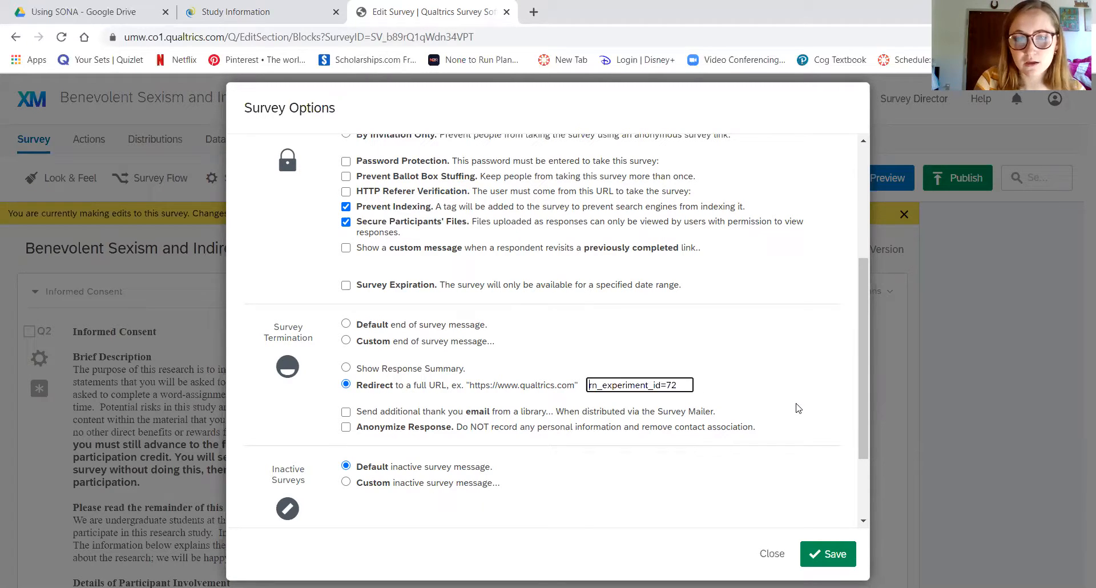
pyautogui.press('BackSpace')
pyautogui.press('BackSpace')
pyautogui.press('BackSpace')
pyautogui.press('BackSpace')
pyautogui.press('BackSpace')
pyautogui.press('BackSpace')
pyautogui.press('BackSpace')
pyautogui.press('BackSpace')
pyautogui.press('BackSpace')
pyautogui.press('BackSpace')
pyautogui.press('BackSpace')
pyautogui.press('BackSpace')
pyautogui.press('BackSpace')
pyautogui.press('BackSpace')
pyautogui.press('BackSpace')
pyautogui.press('BackSpace')
pyautogui.press('BackSpace')
pyautogui.press('BackSpace')
pyautogui.press('BackSpace')
pyautogui.press('BackSpace')
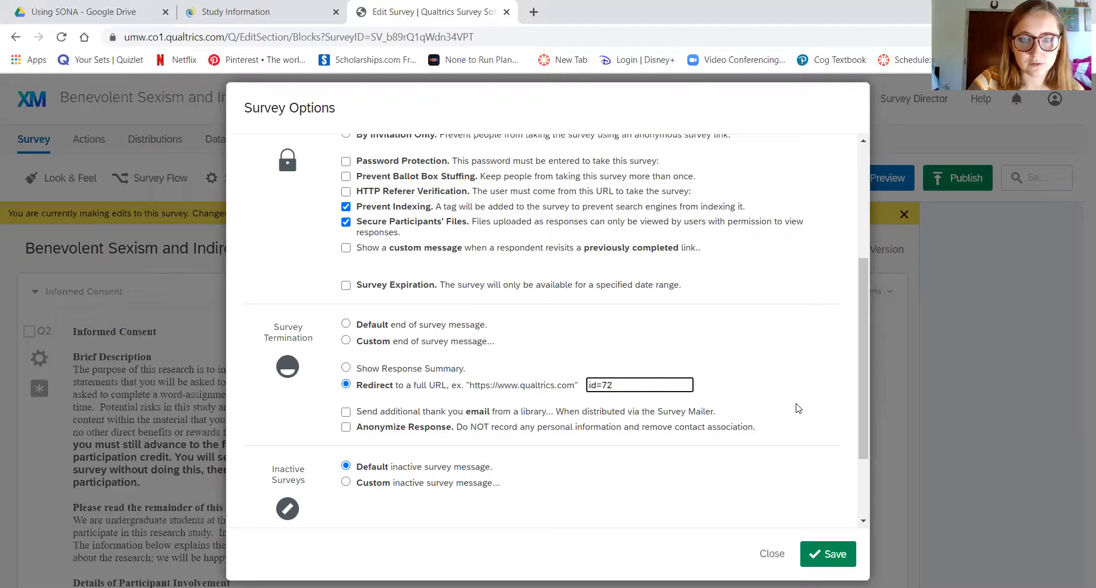
pyautogui.rightClick(659, 386)
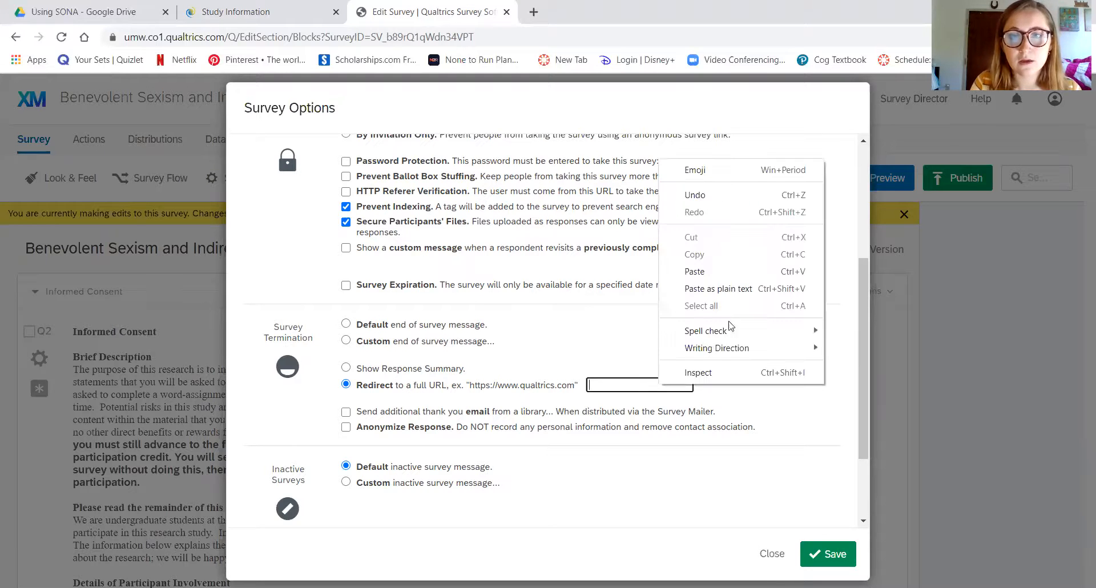
pyautogui.click(723, 275)
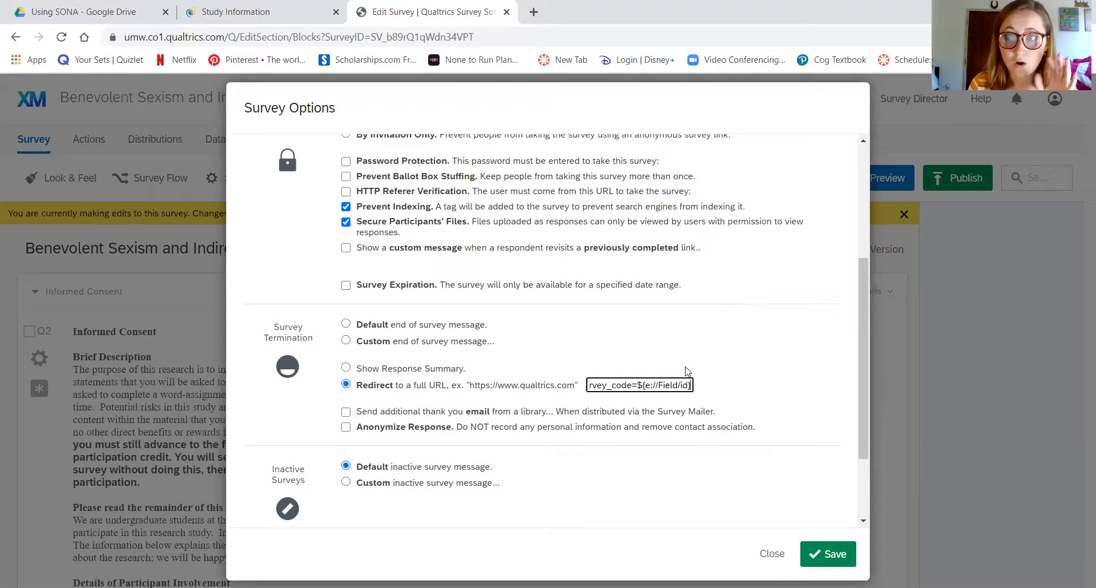
# Step: Check the redirect link's source on the SONA study page and save the survey options in Qualtrics
pyautogui.click(231, 12)
pyautogui.scroll(-4, 239, 96)
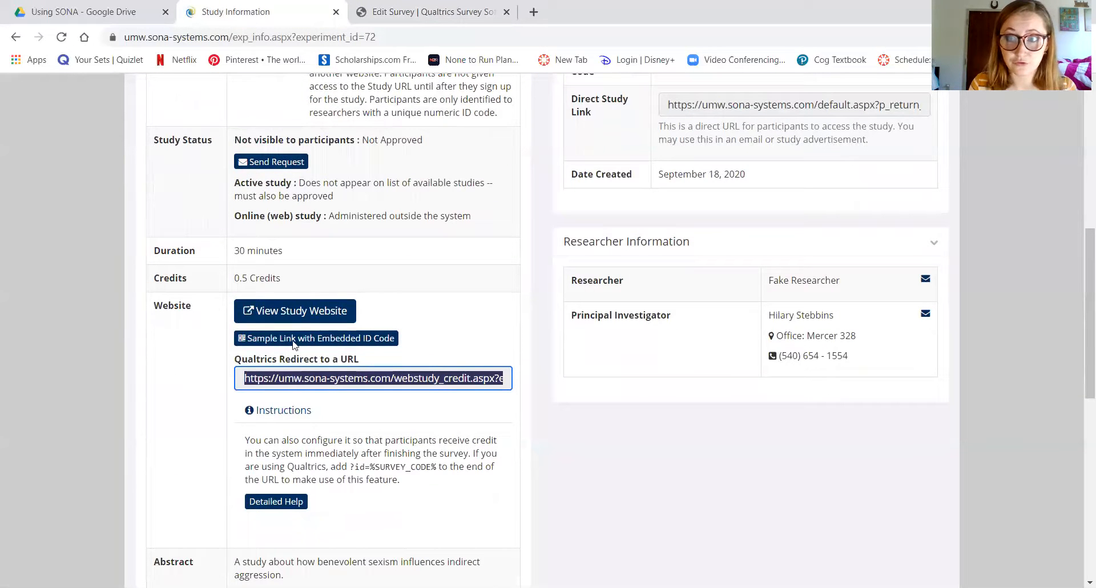
pyautogui.click(388, 13)
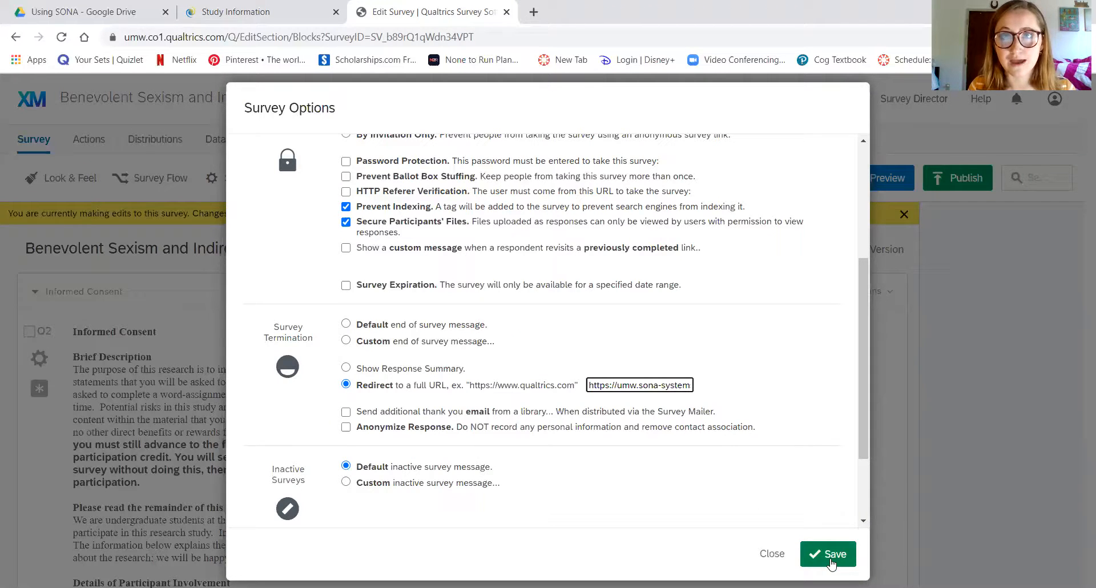
pyautogui.click(831, 560)
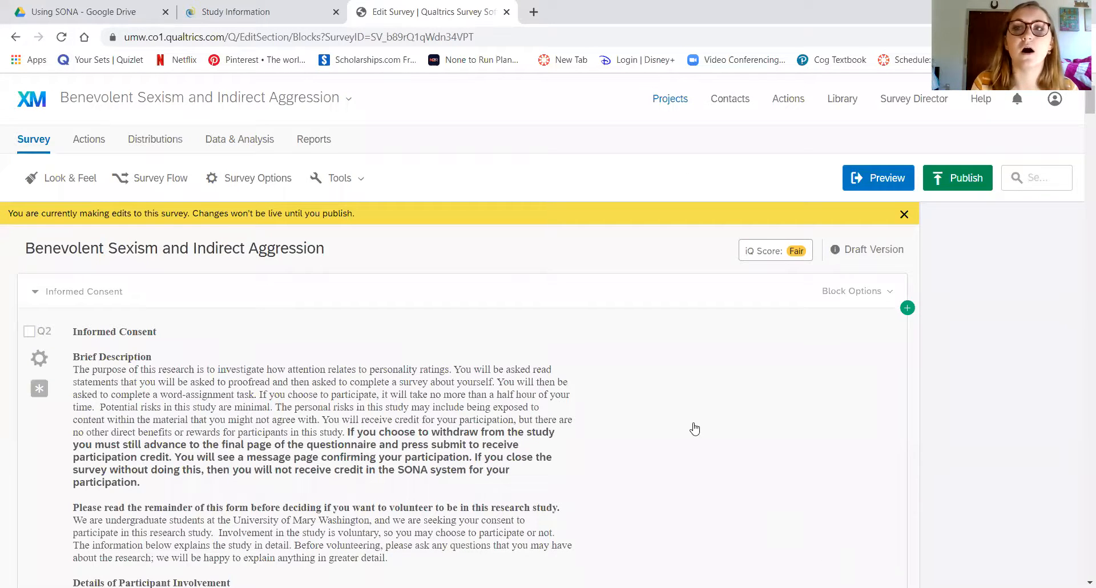
# Step: Switch back to SONA and view the Study Status on the study's information page
pyautogui.scroll(-1, 694, 428)
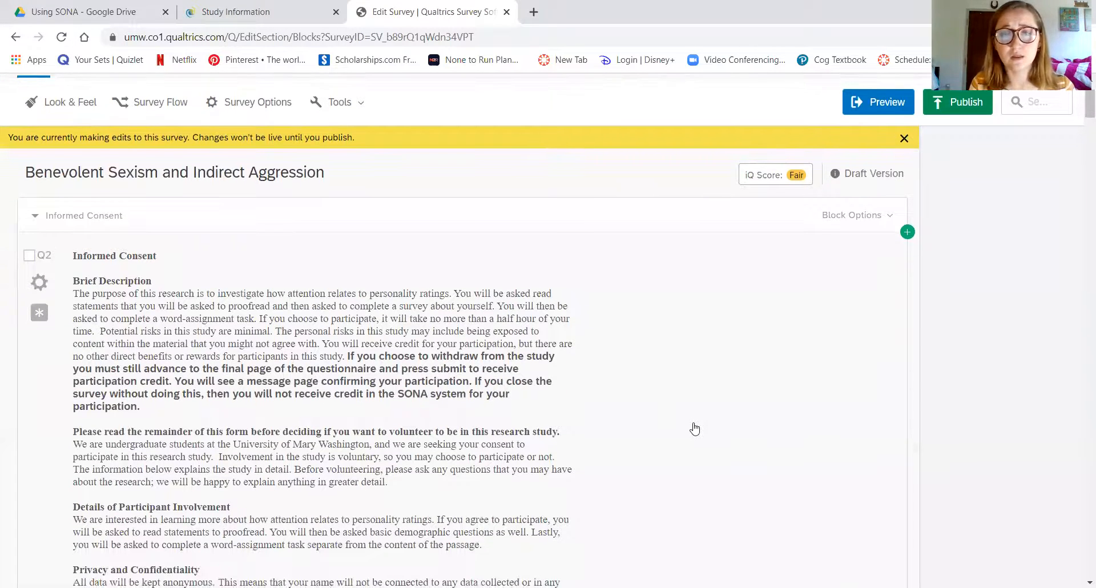
pyautogui.scroll(1, 694, 428)
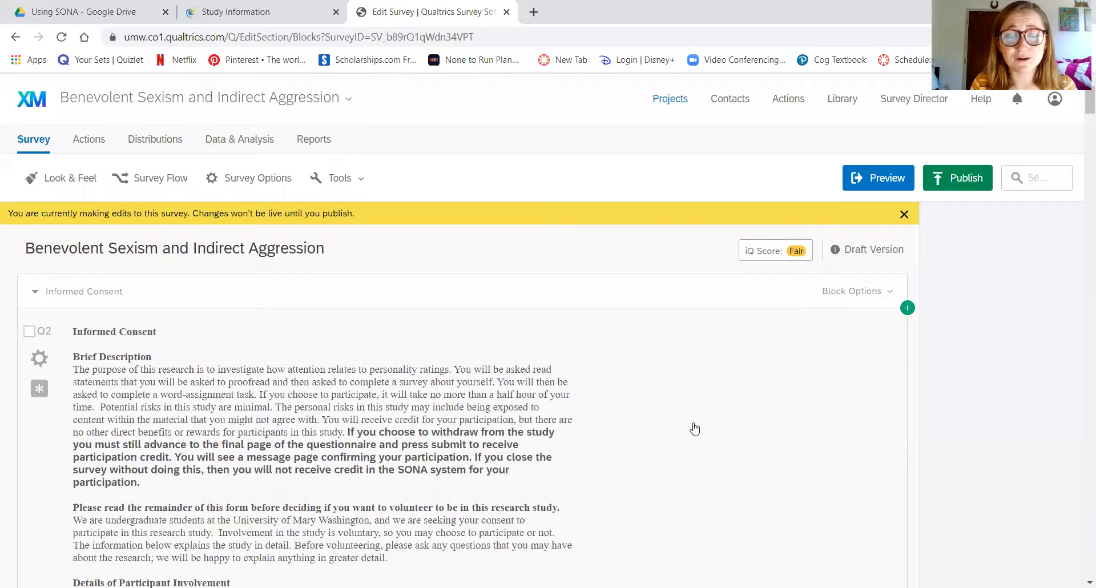
pyautogui.click(251, 12)
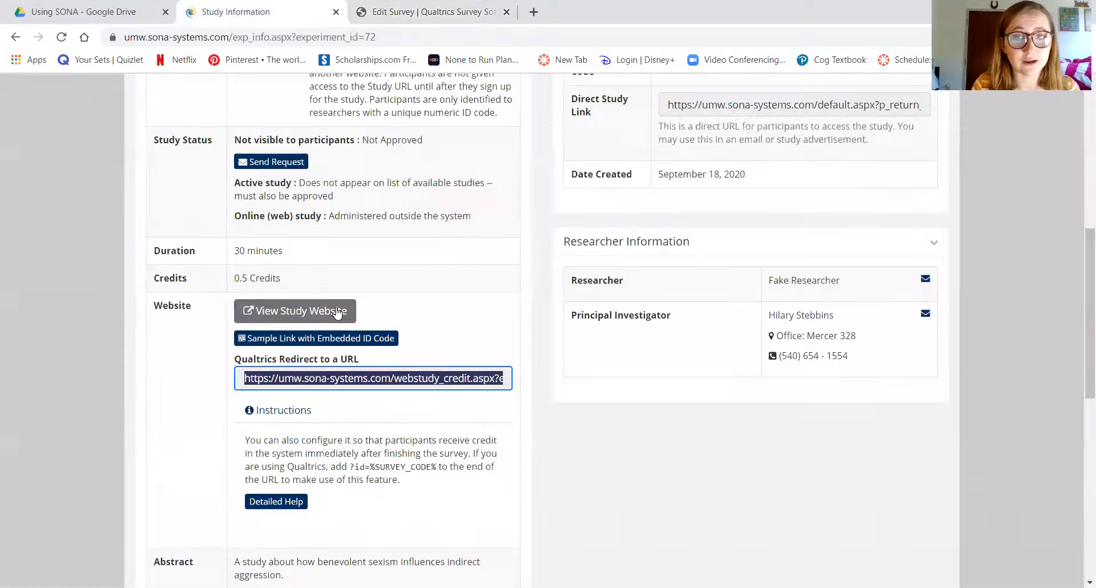
pyautogui.scroll(1, 339, 316)
pyautogui.scroll(1, 337, 322)
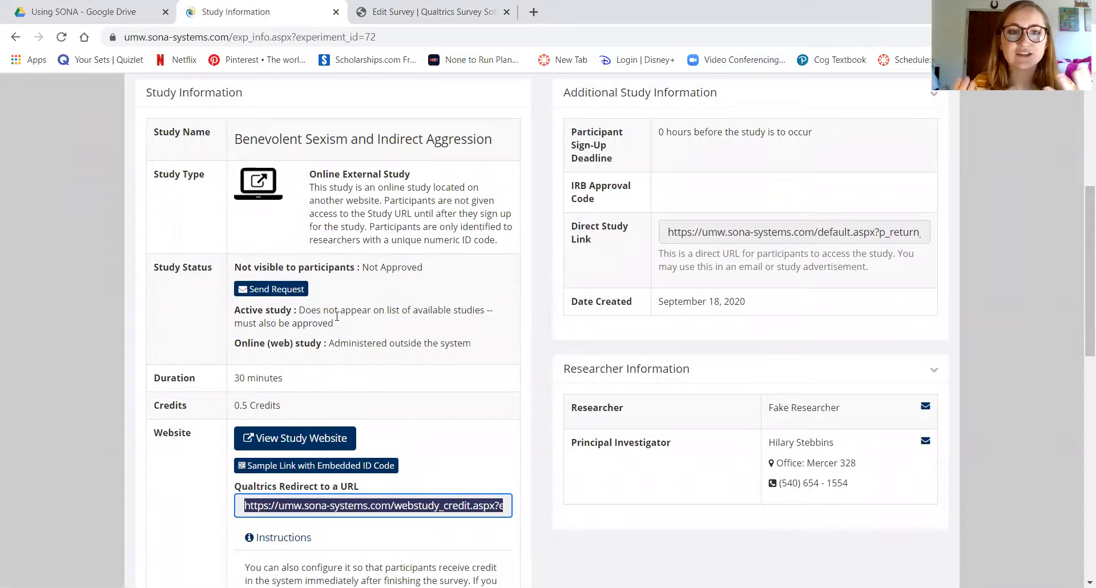
# Step: Open the time slot administration for the Benevolent Sexism and Indirect Aggression study and start a new timeslot
pyautogui.scroll(3, 337, 316)
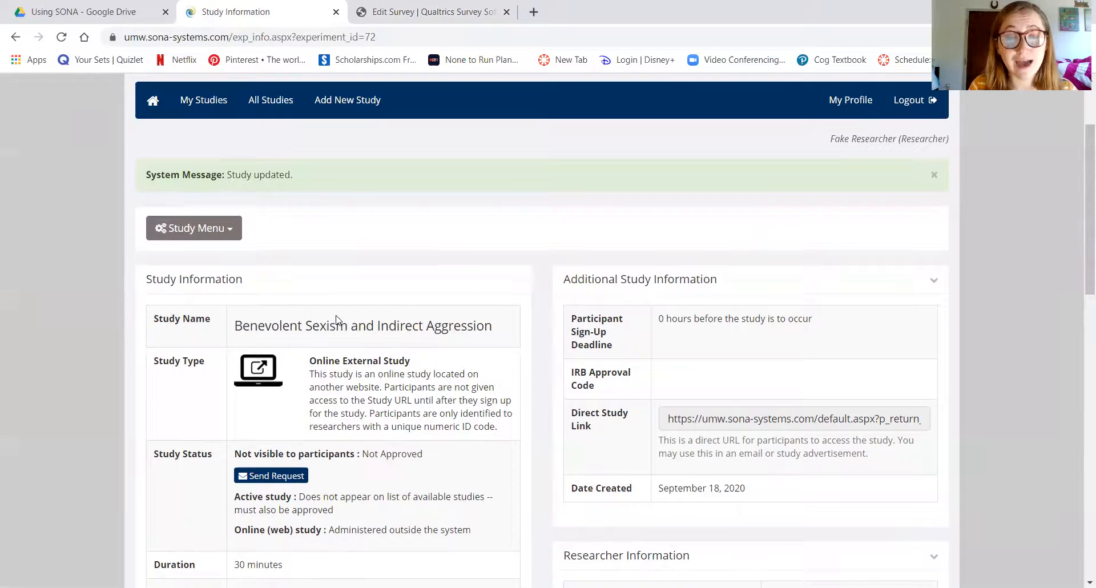
pyautogui.click(232, 236)
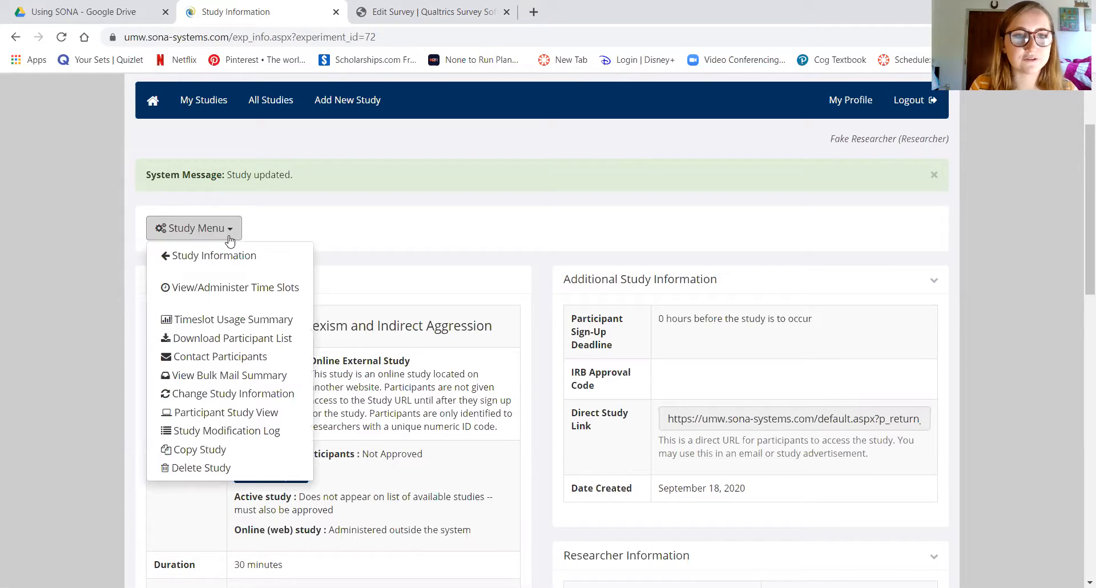
pyautogui.click(230, 288)
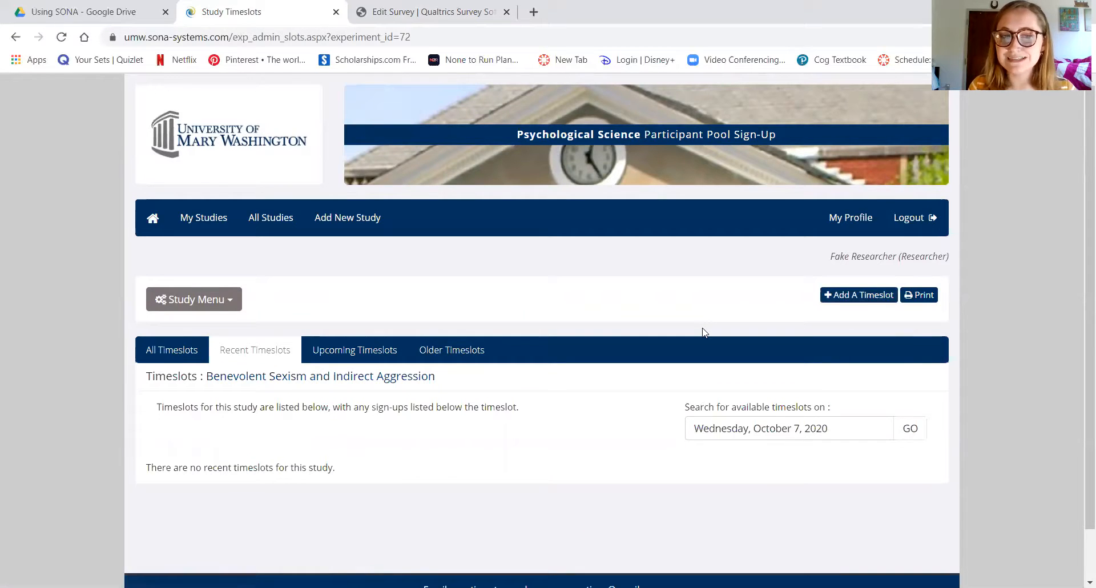
pyautogui.click(849, 296)
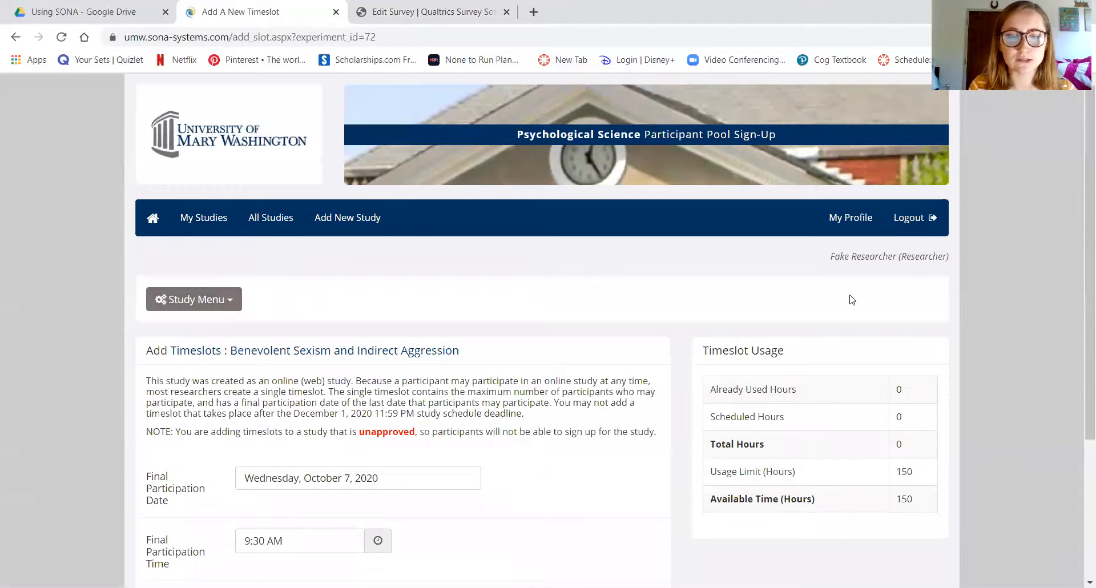
# Step: Set the timeslot's final participation date to Friday, October 9, 2020 and add the timeslot to the study
pyautogui.scroll(-2, 852, 299)
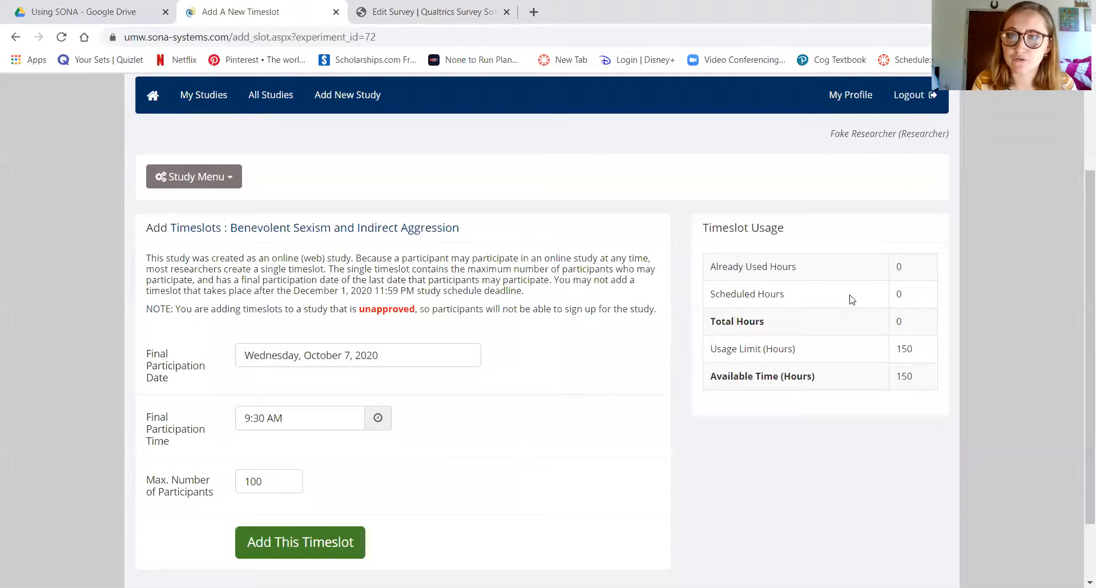
pyautogui.scroll(-1, 465, 349)
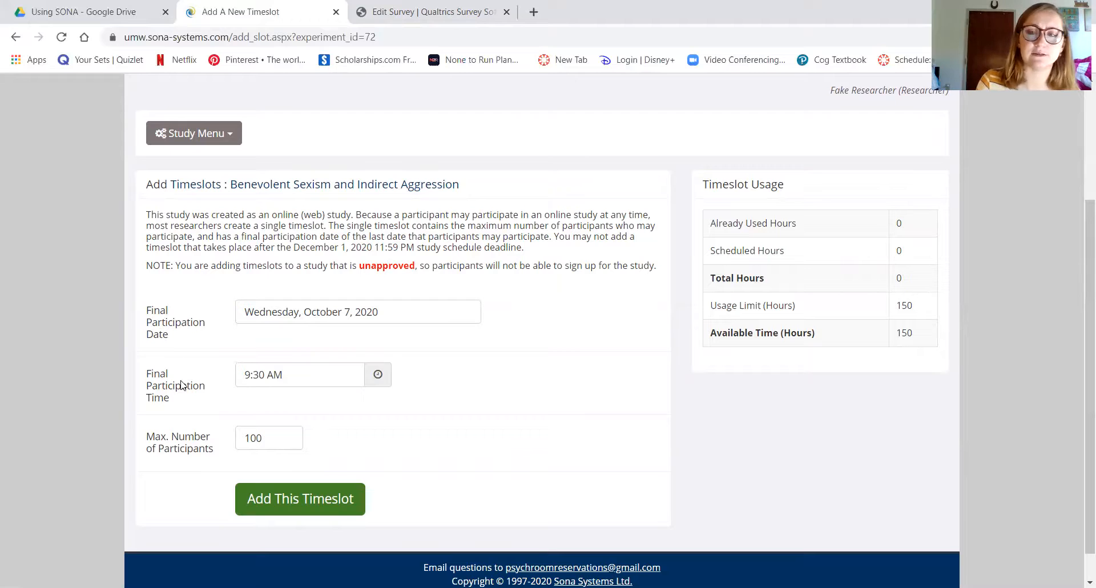
pyautogui.click(349, 312)
pyautogui.click(354, 210)
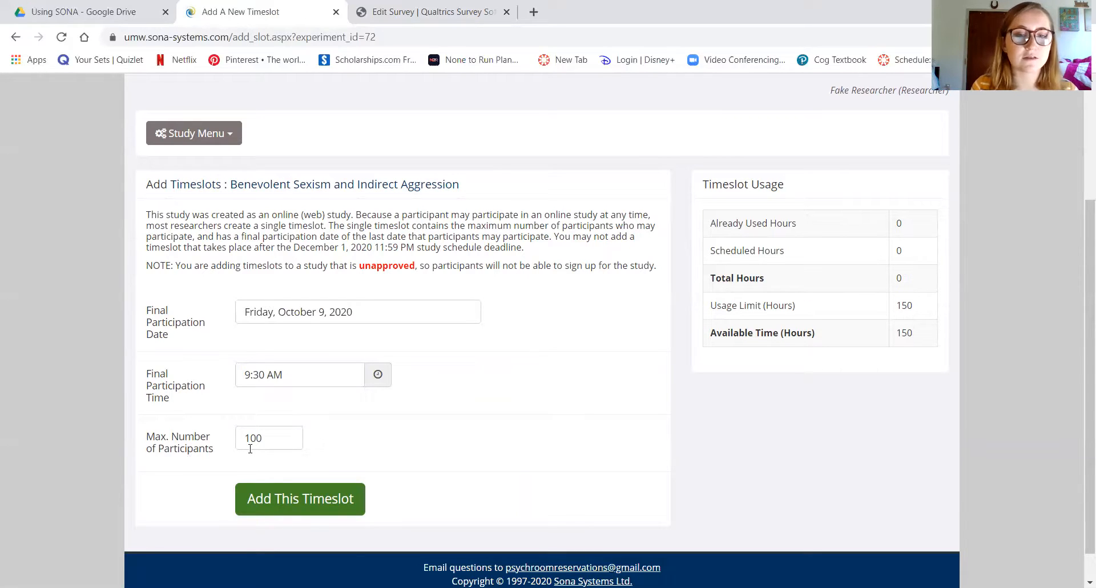
pyautogui.click(298, 504)
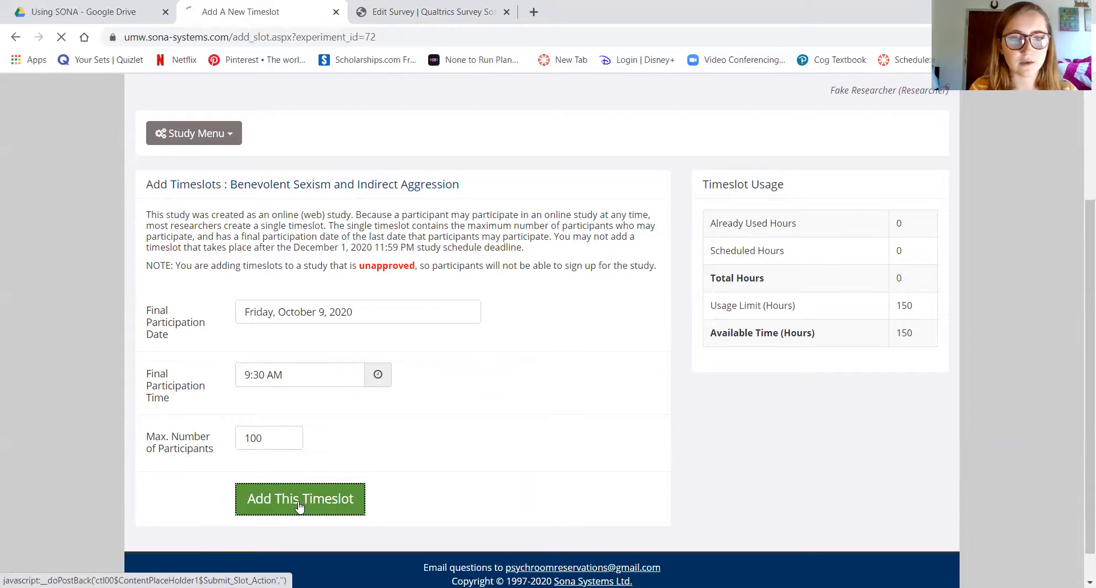
pyautogui.scroll(-3, 477, 514)
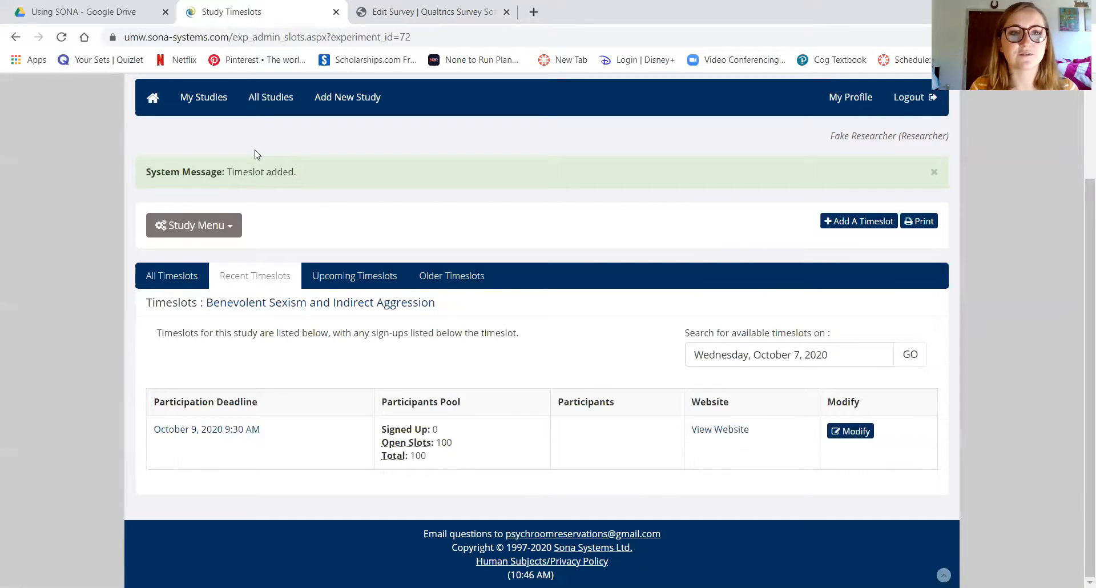
# Step: Return to the study's information page and open the approval request form from its Study Status
pyautogui.scroll(2, 255, 153)
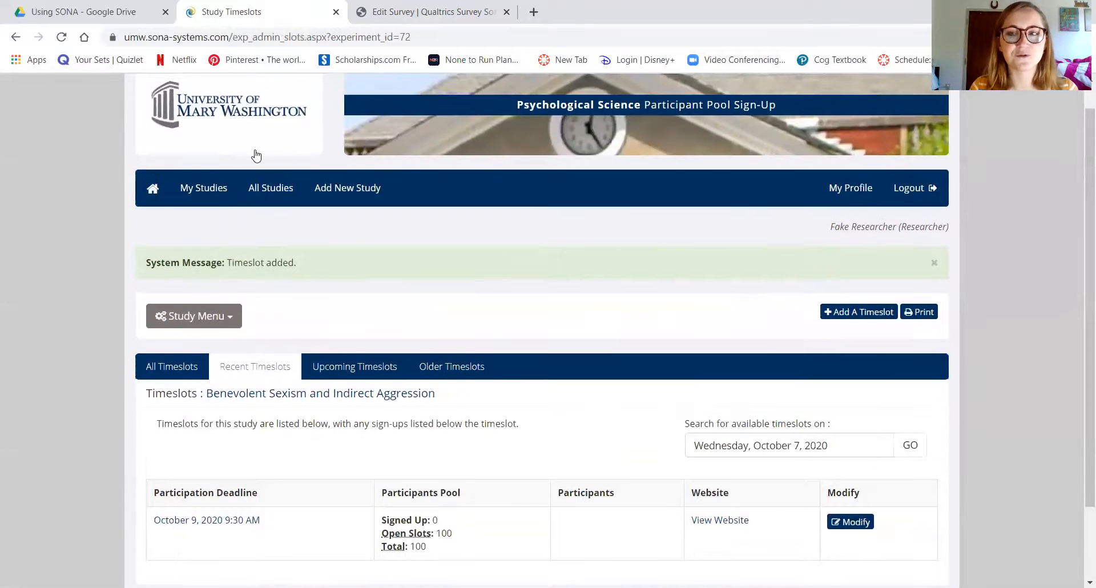
pyautogui.click(225, 318)
pyautogui.click(222, 345)
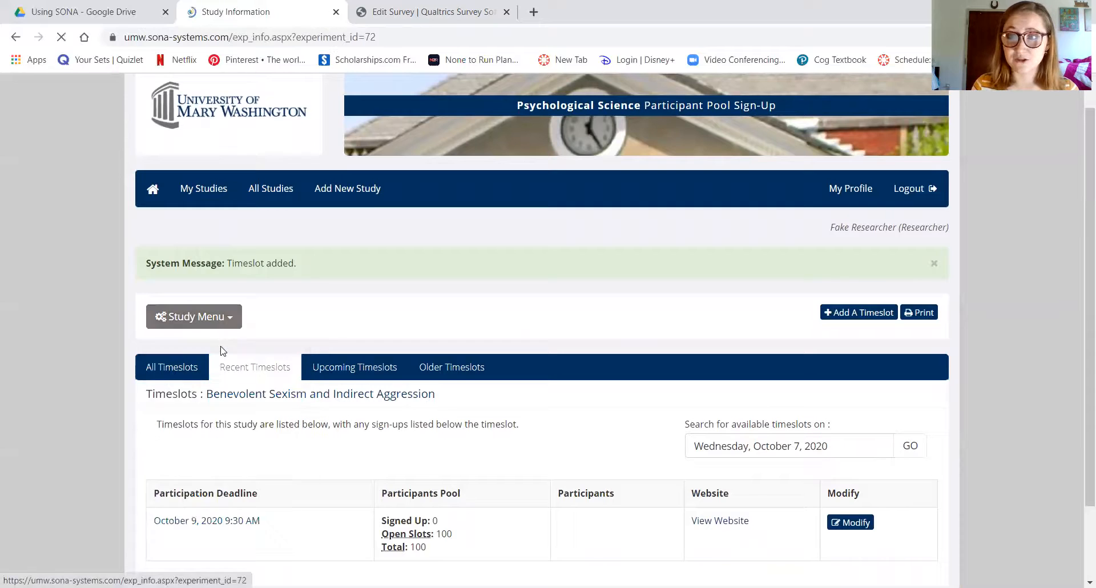
pyautogui.scroll(-3, 415, 420)
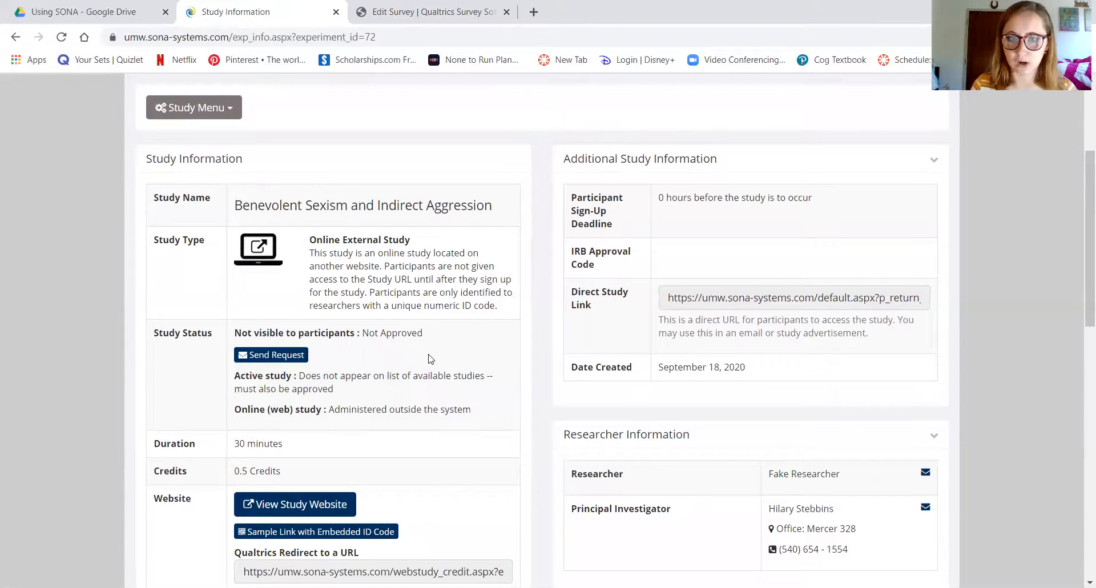
pyautogui.click(288, 358)
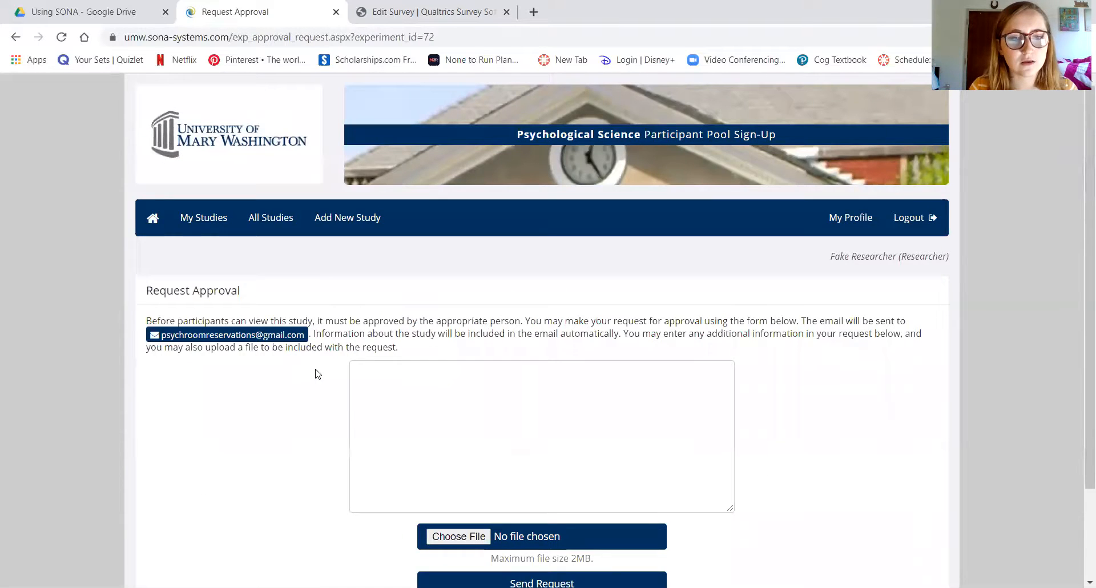
pyautogui.scroll(-2, 686, 483)
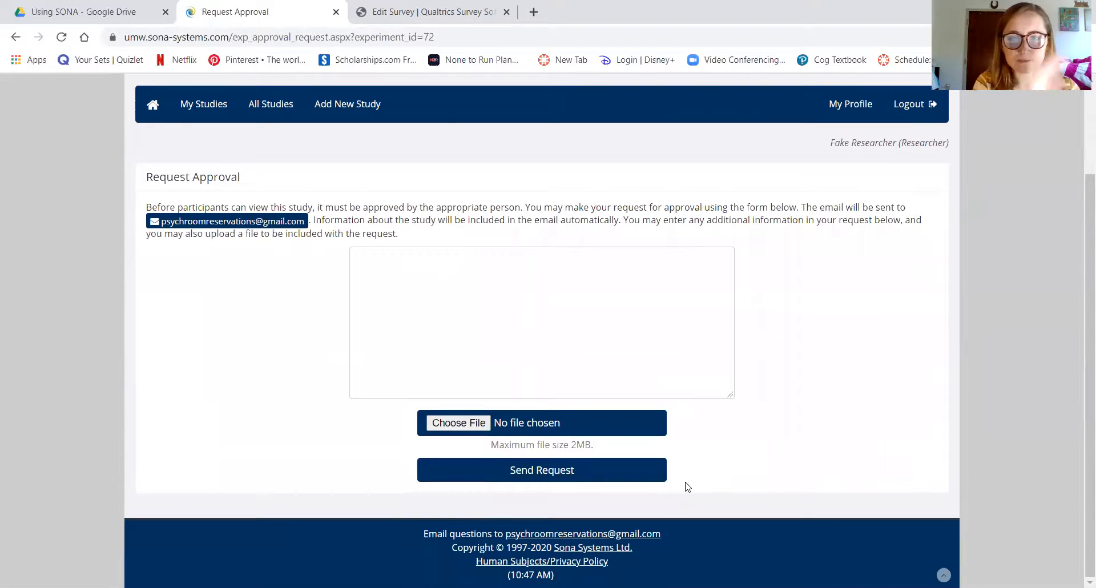